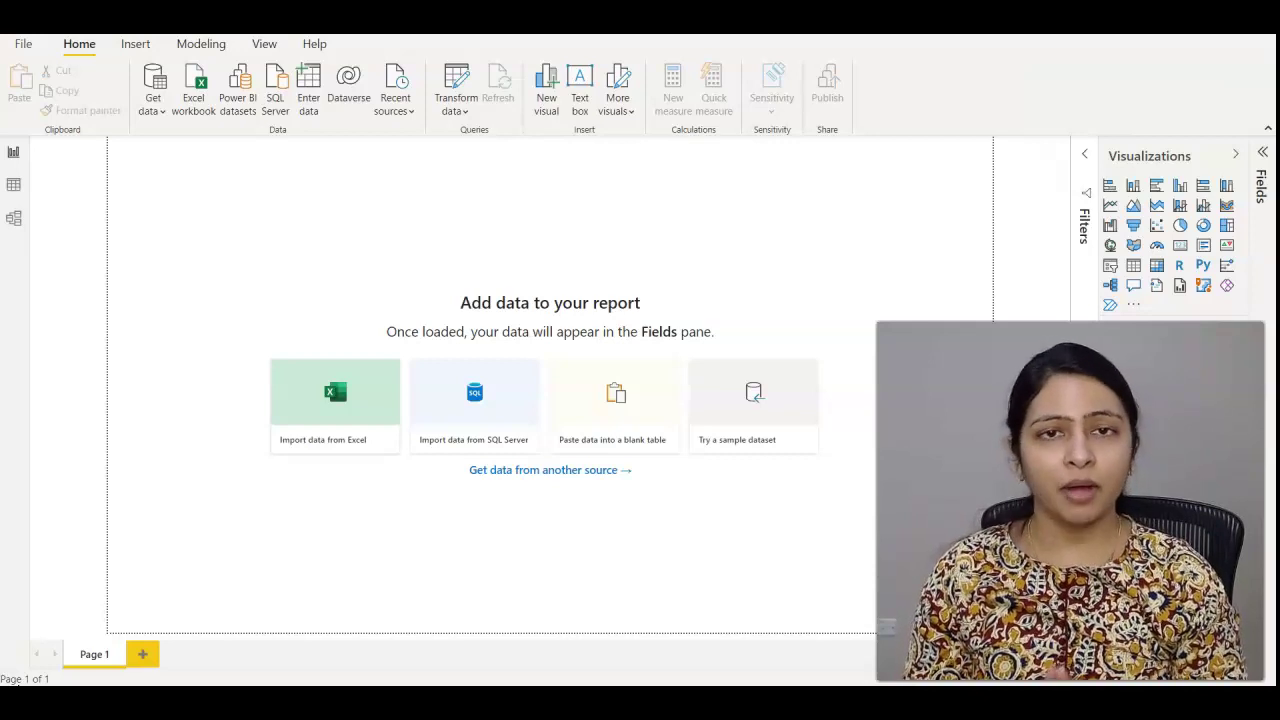
# Turn on 'Always allow parameterization' in the Power Query Editor options and confirm.
pyautogui.click(286, 215)
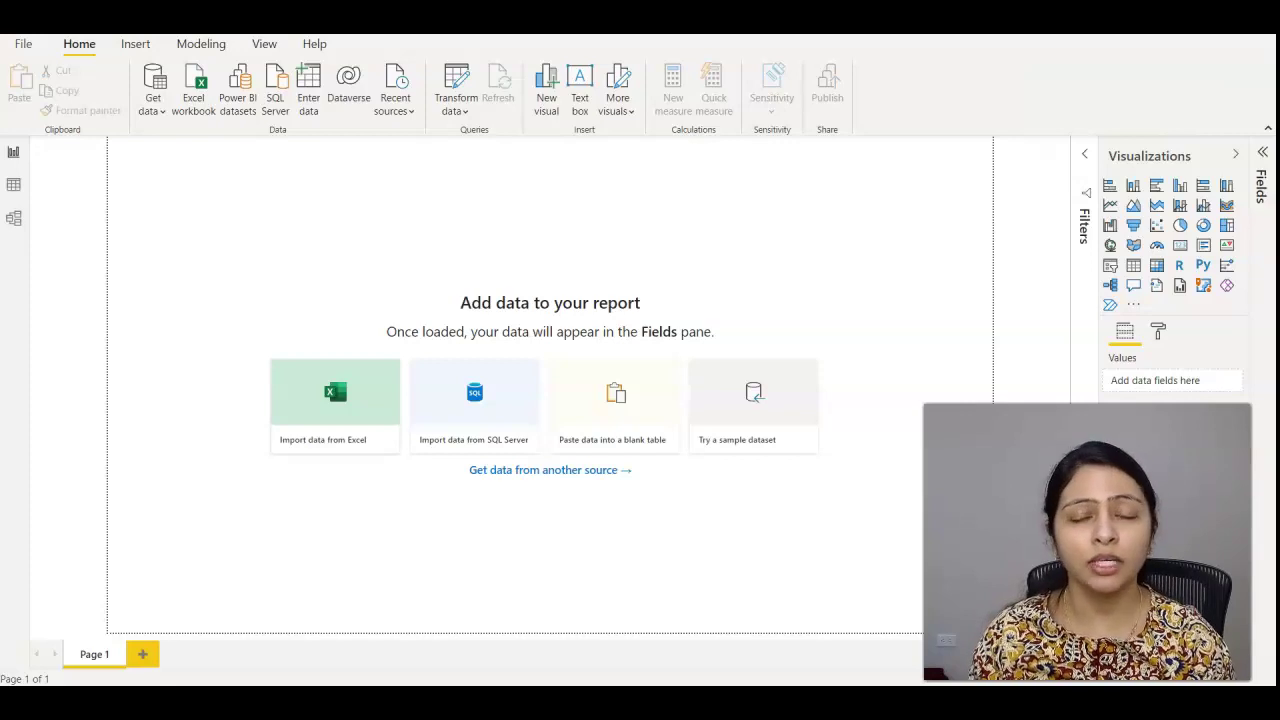
pyautogui.click(24, 45)
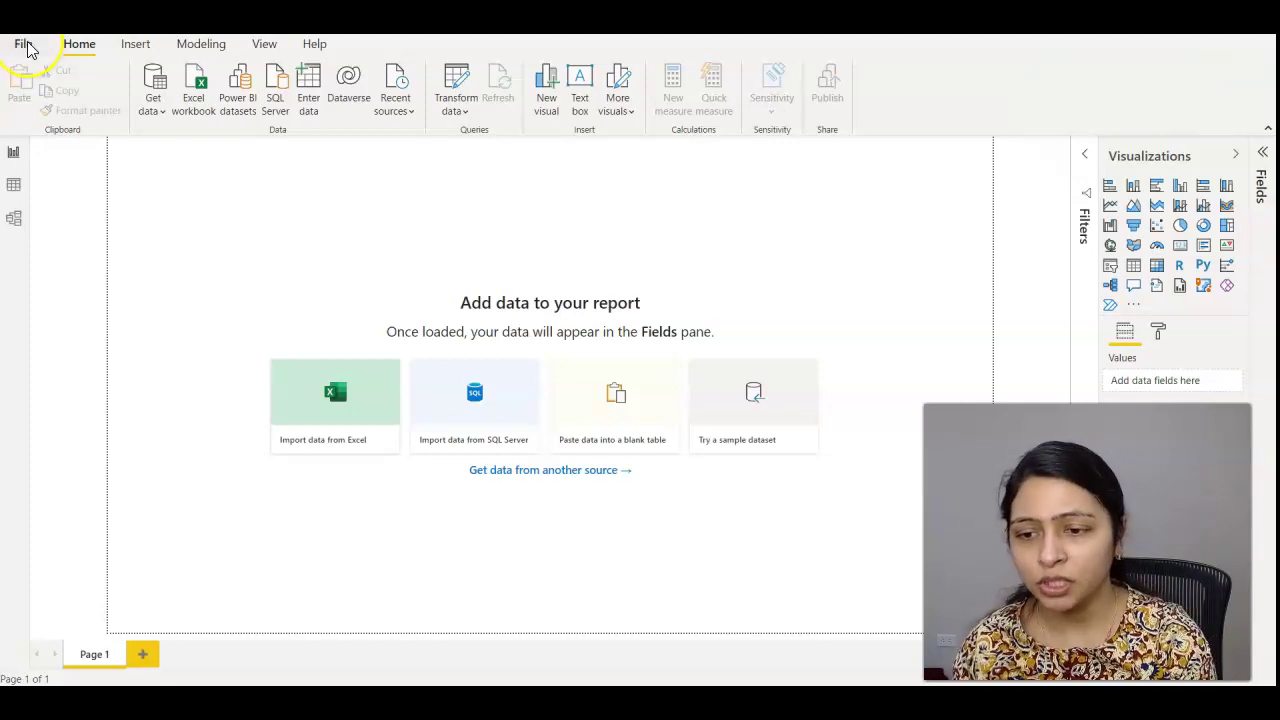
pyautogui.click(65, 309)
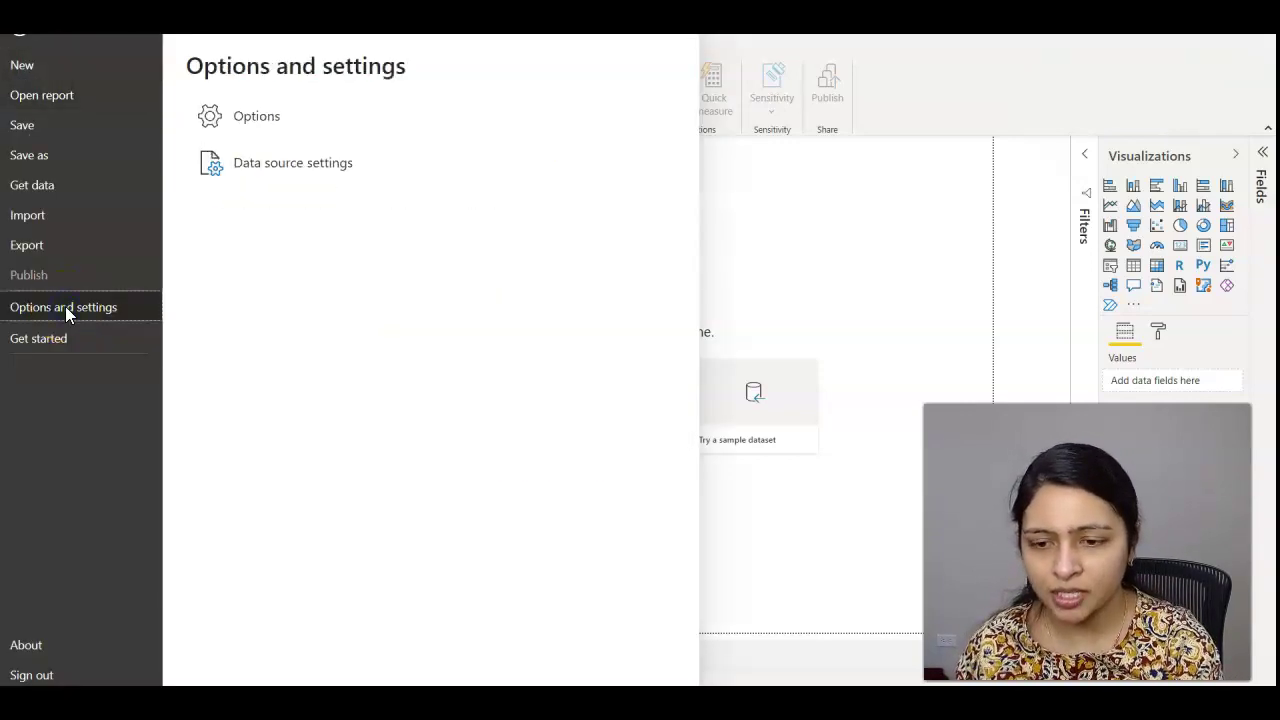
pyautogui.click(230, 113)
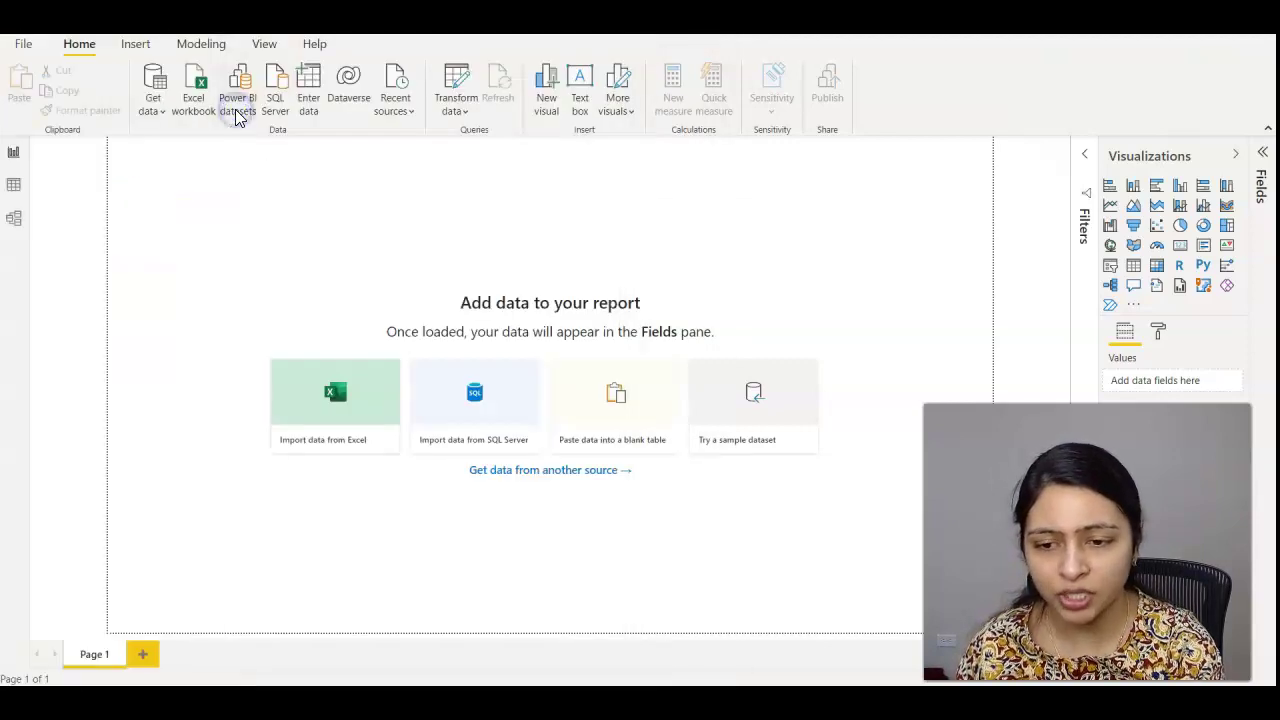
pyautogui.click(443, 192)
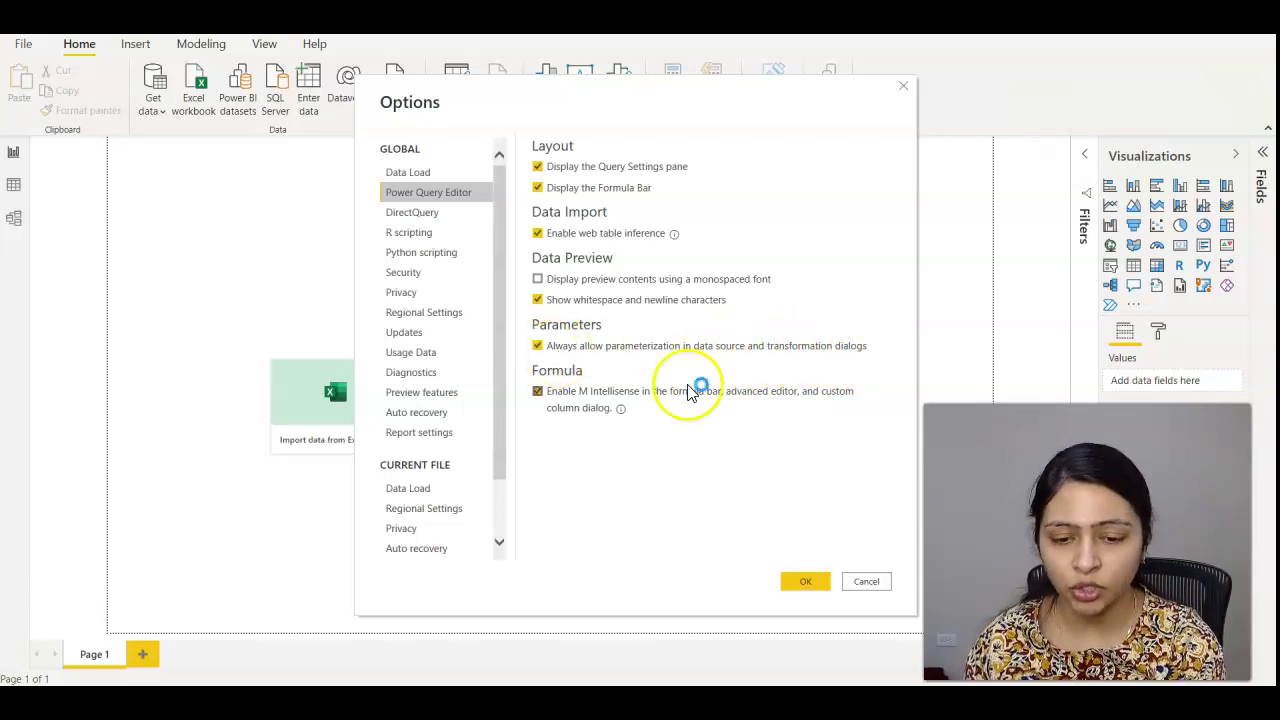
pyautogui.click(804, 584)
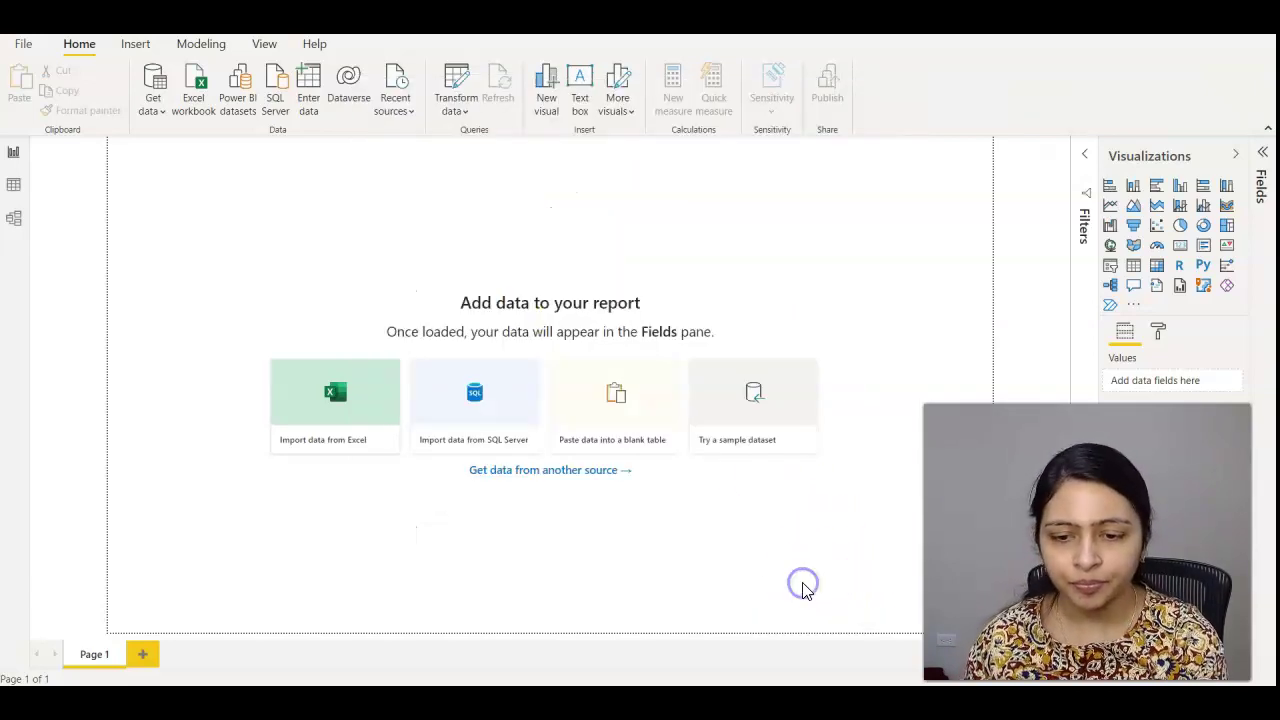
# Start a SQL Server database connection and choose New Parameter for the Server field.
pyautogui.click(158, 104)
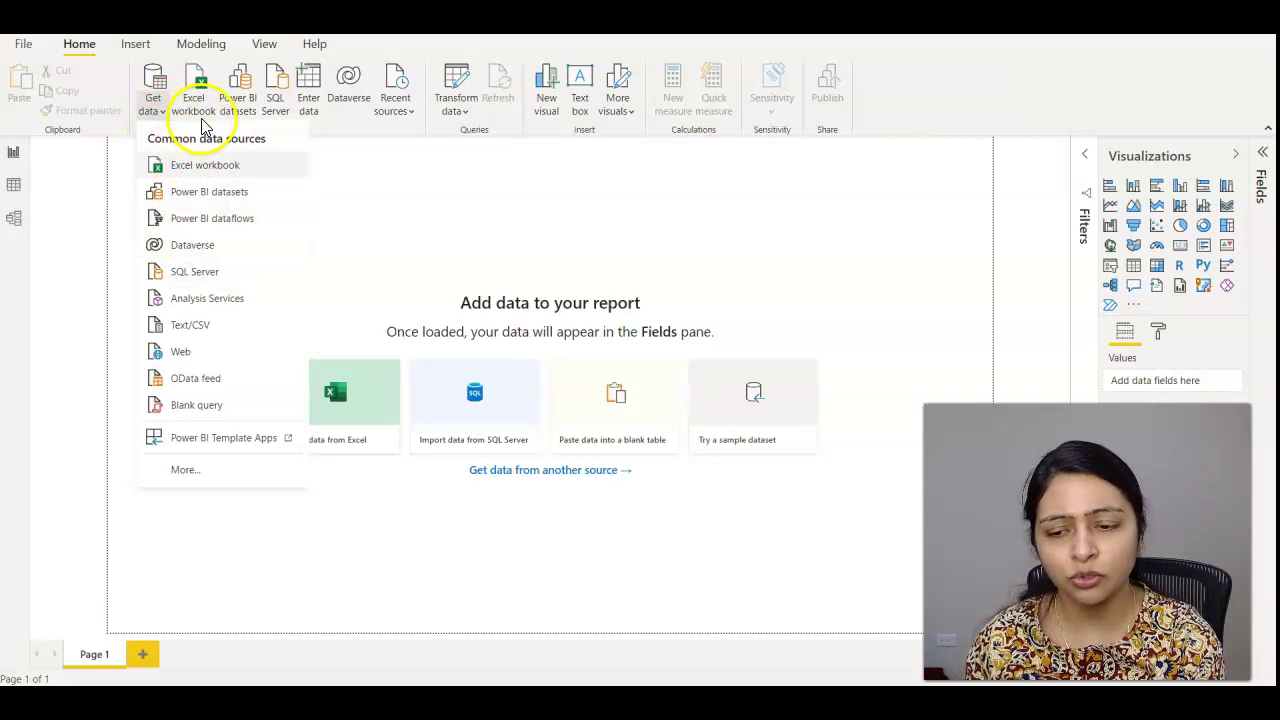
pyautogui.click(204, 281)
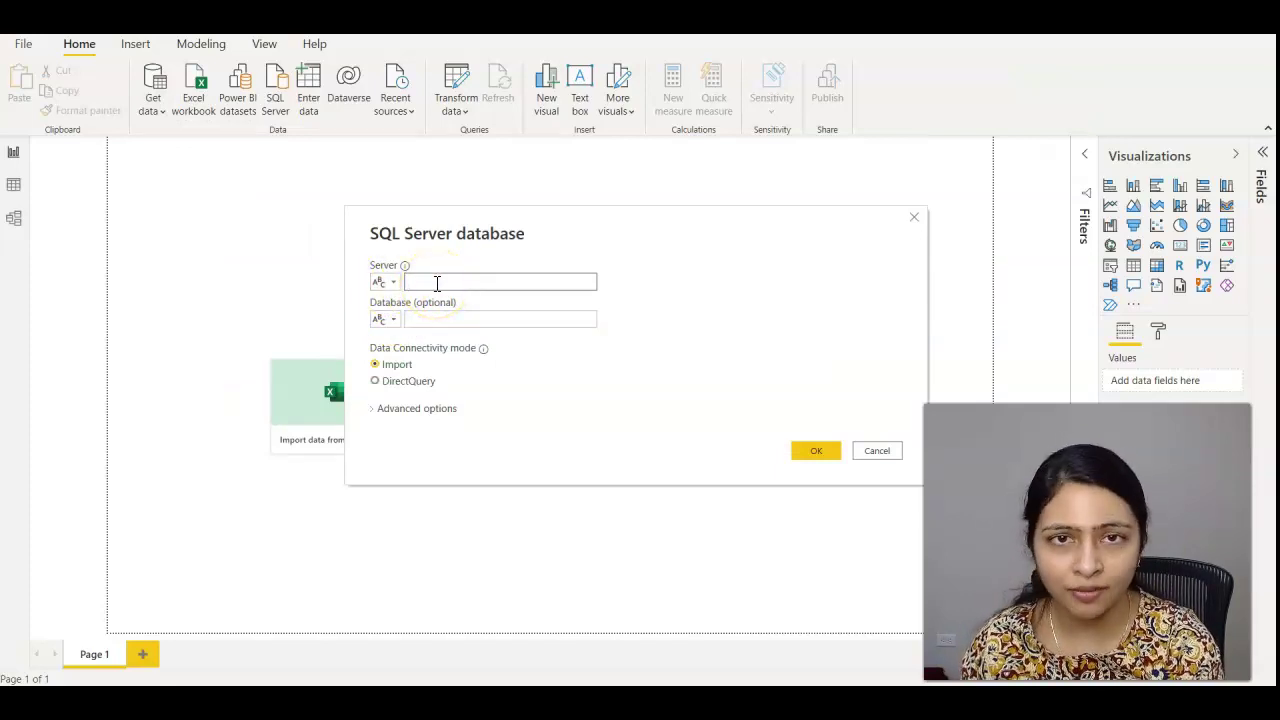
pyautogui.click(432, 320)
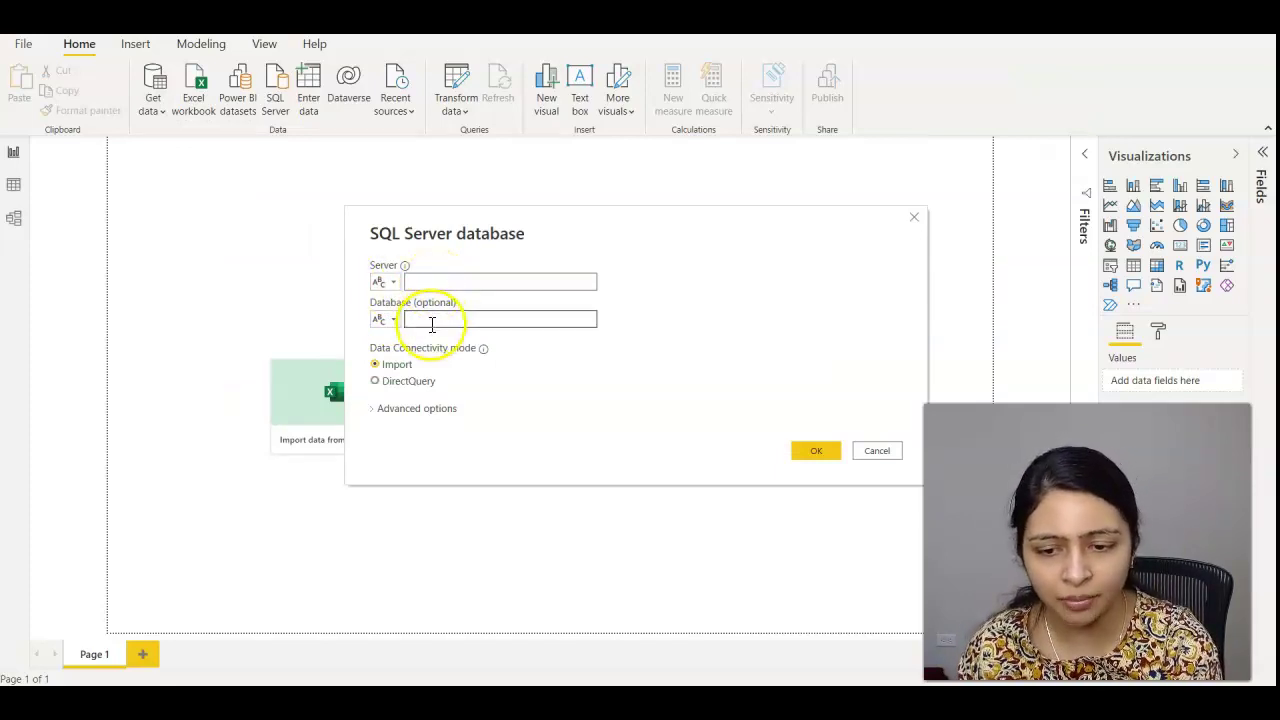
pyautogui.click(455, 276)
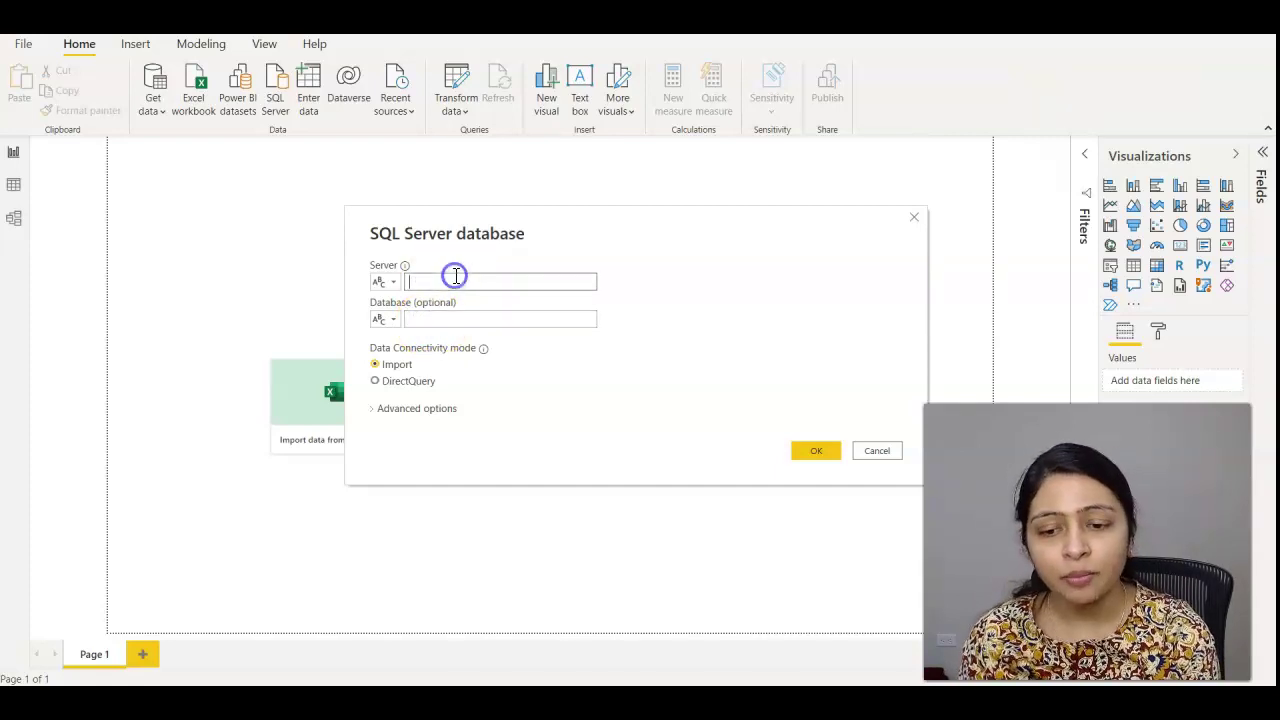
pyautogui.click(388, 285)
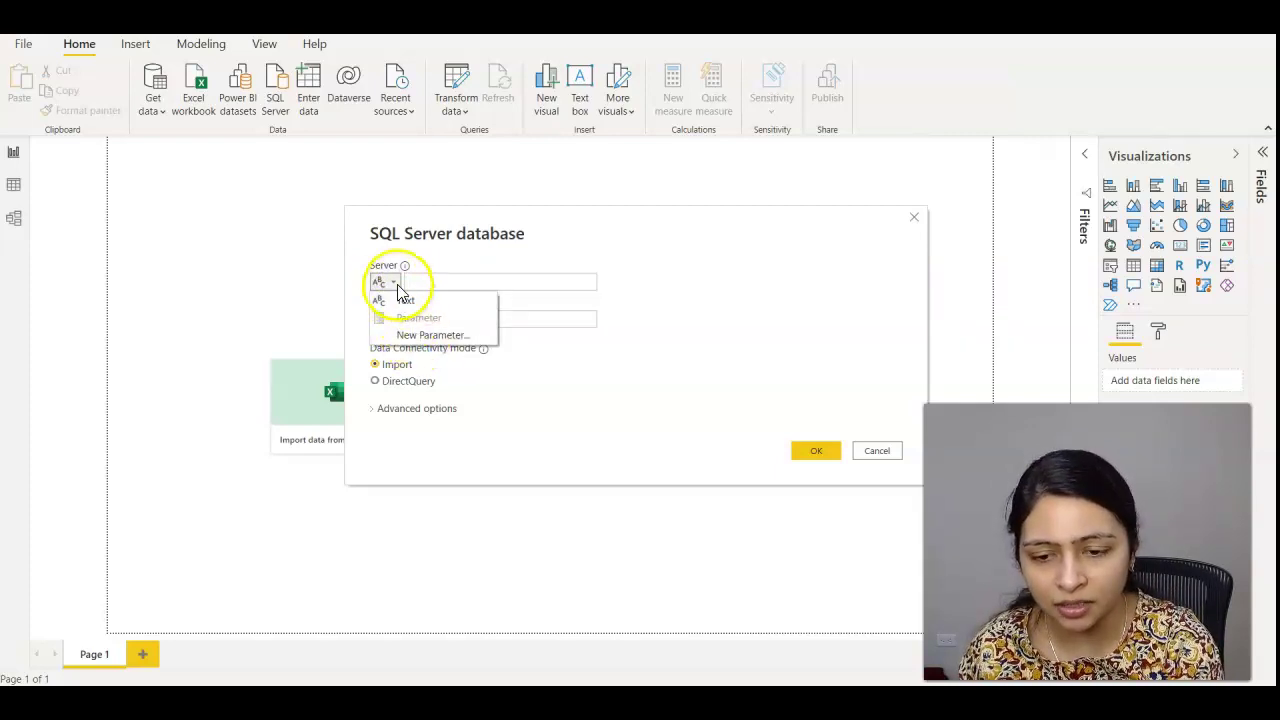
pyautogui.click(392, 283)
pyautogui.click(393, 284)
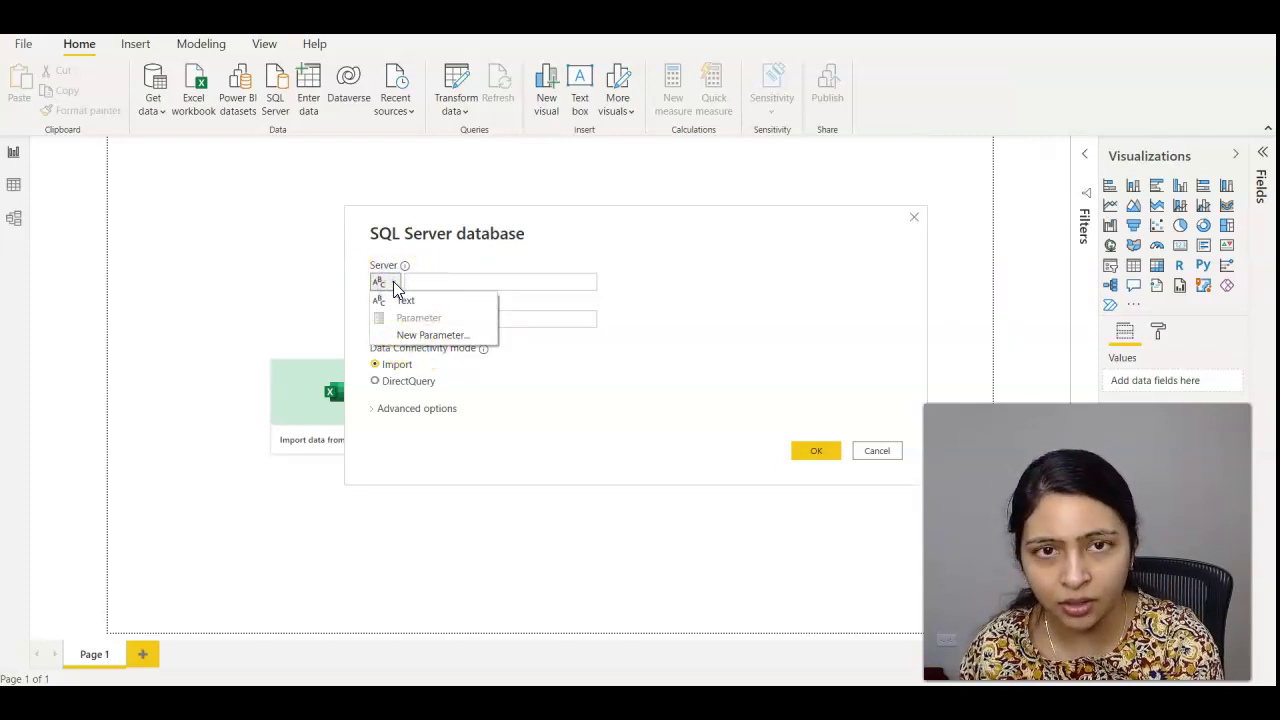
pyautogui.click(428, 340)
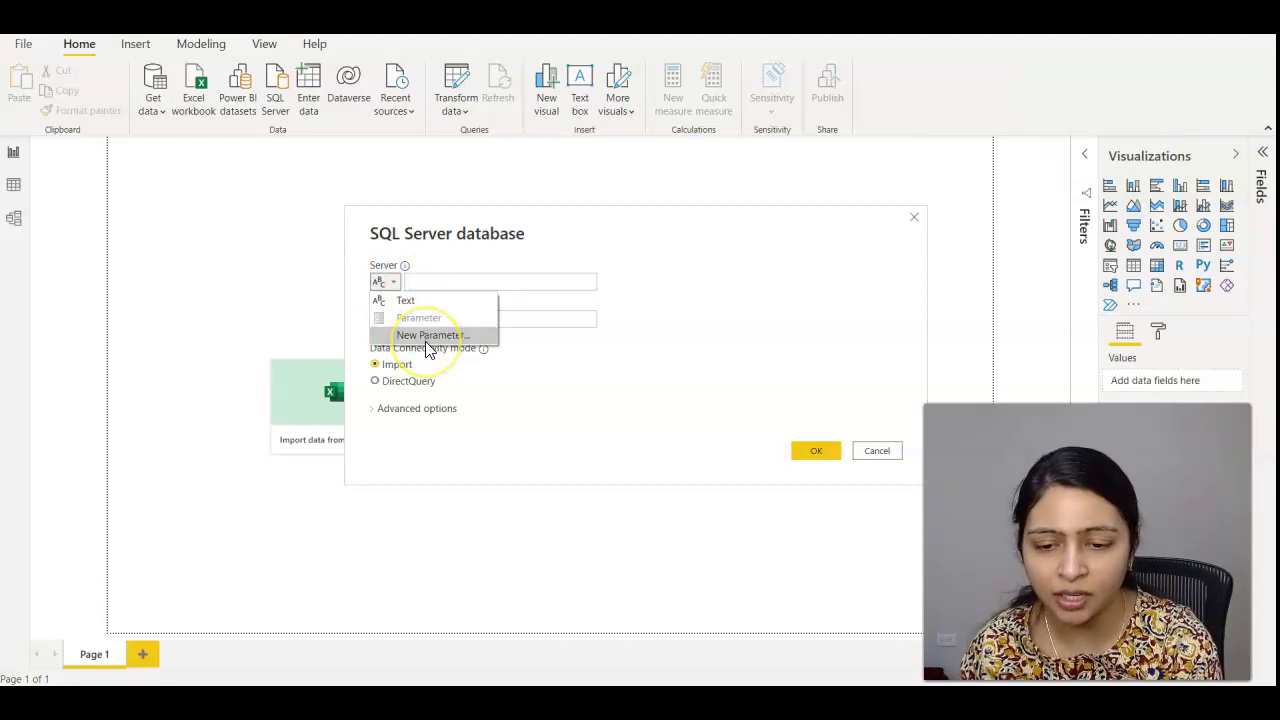
pyautogui.click(427, 338)
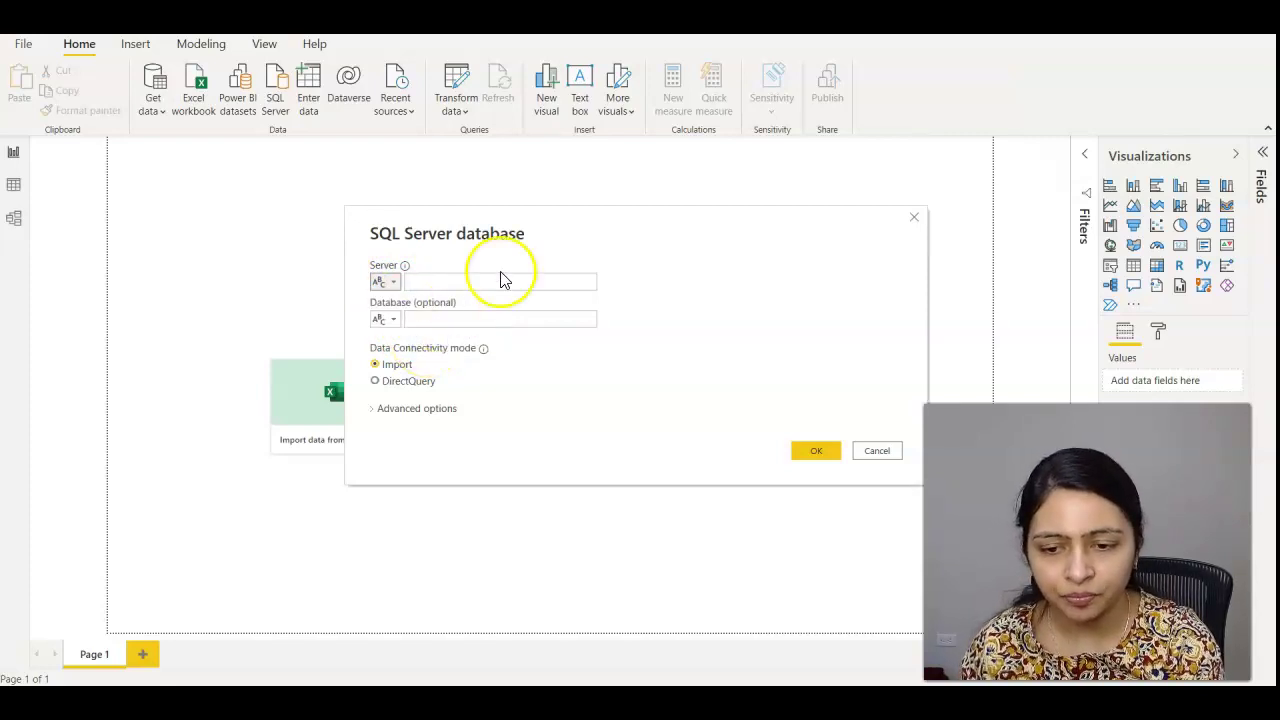
# Create a ServerName parameter whose current value is DESKTOP-2EBEQMM, copied from SSMS.
pyautogui.click(671, 145)
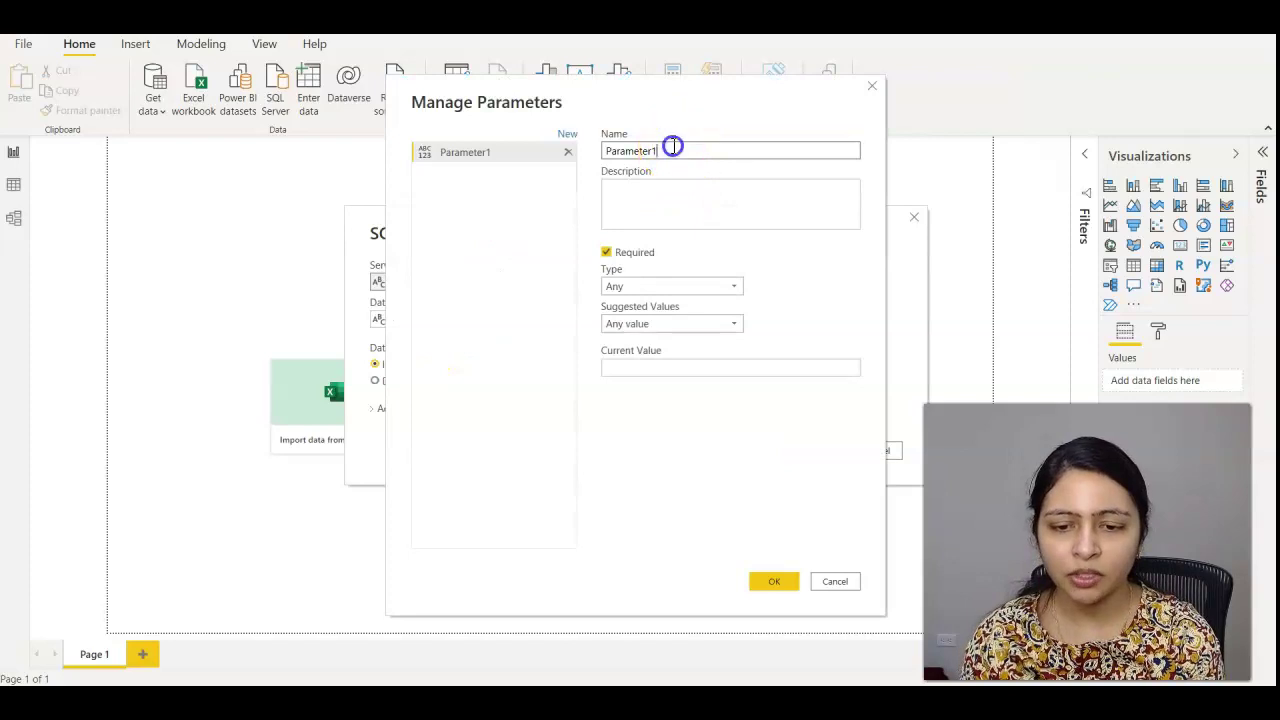
pyautogui.hotkey('ctrl', 'a')
pyautogui.write('ServerName')
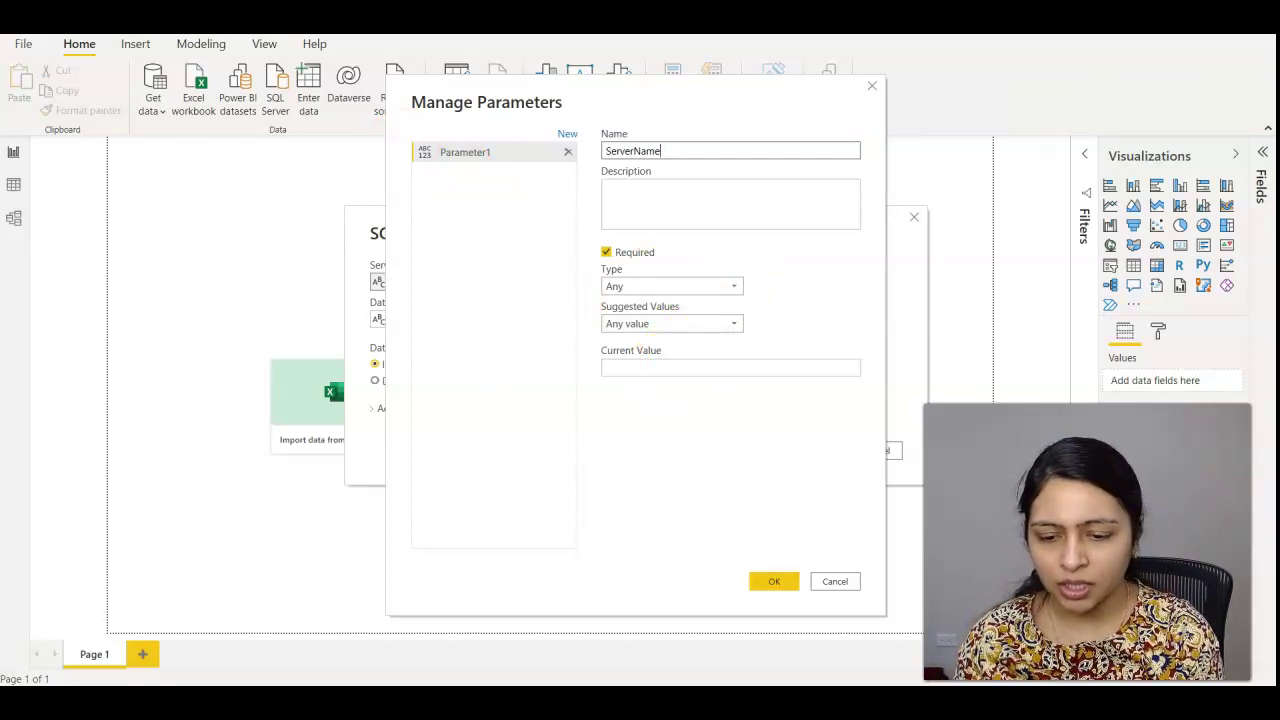
pyautogui.hotkey('alt', 'Tab')
pyautogui.click(692, 251)
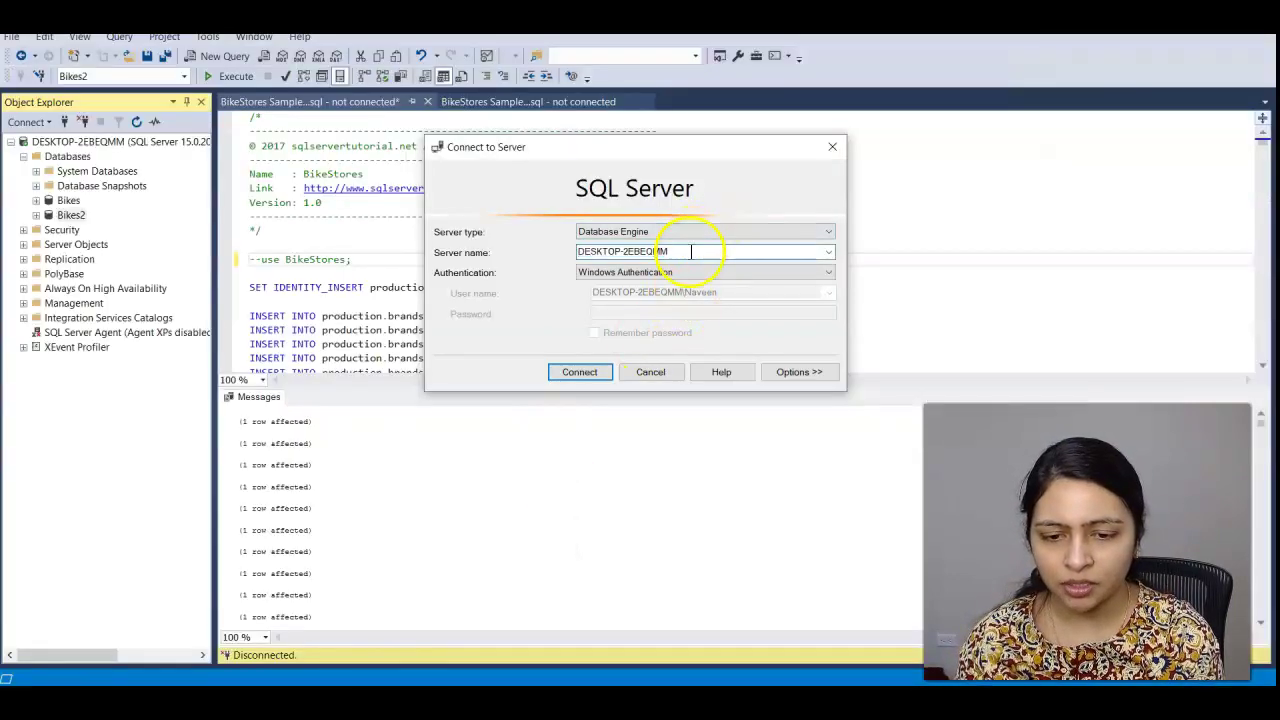
pyautogui.moveTo(692, 251); pyautogui.dragTo(511, 226)
pyautogui.hotkey('ctrl', 'c')
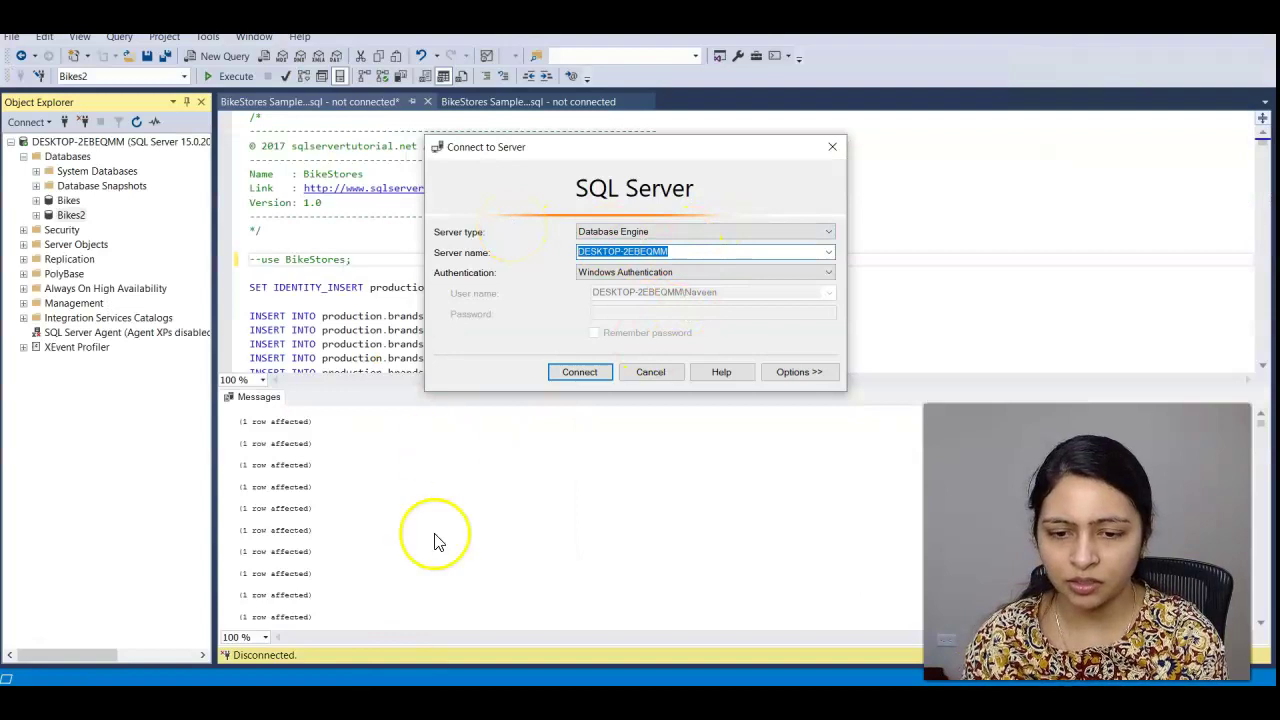
pyautogui.hotkey('alt', 'Tab')
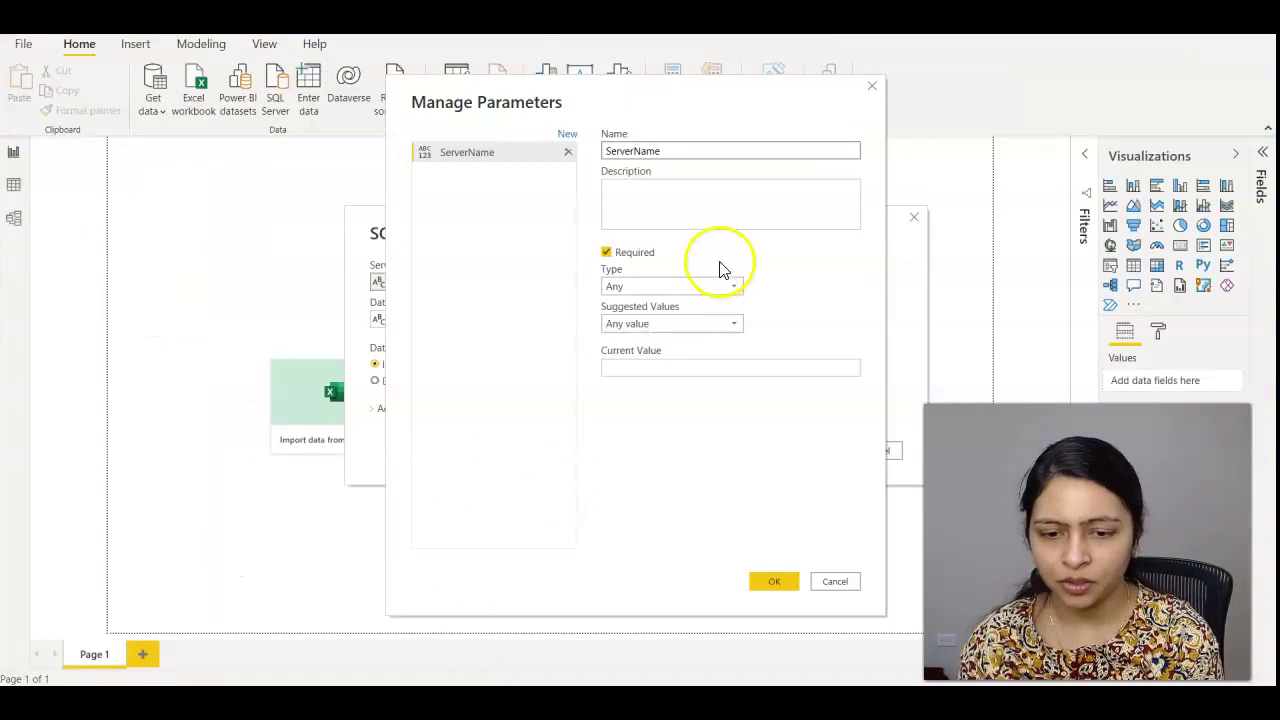
pyautogui.click(651, 374)
pyautogui.hotkey('ctrl', 'v')
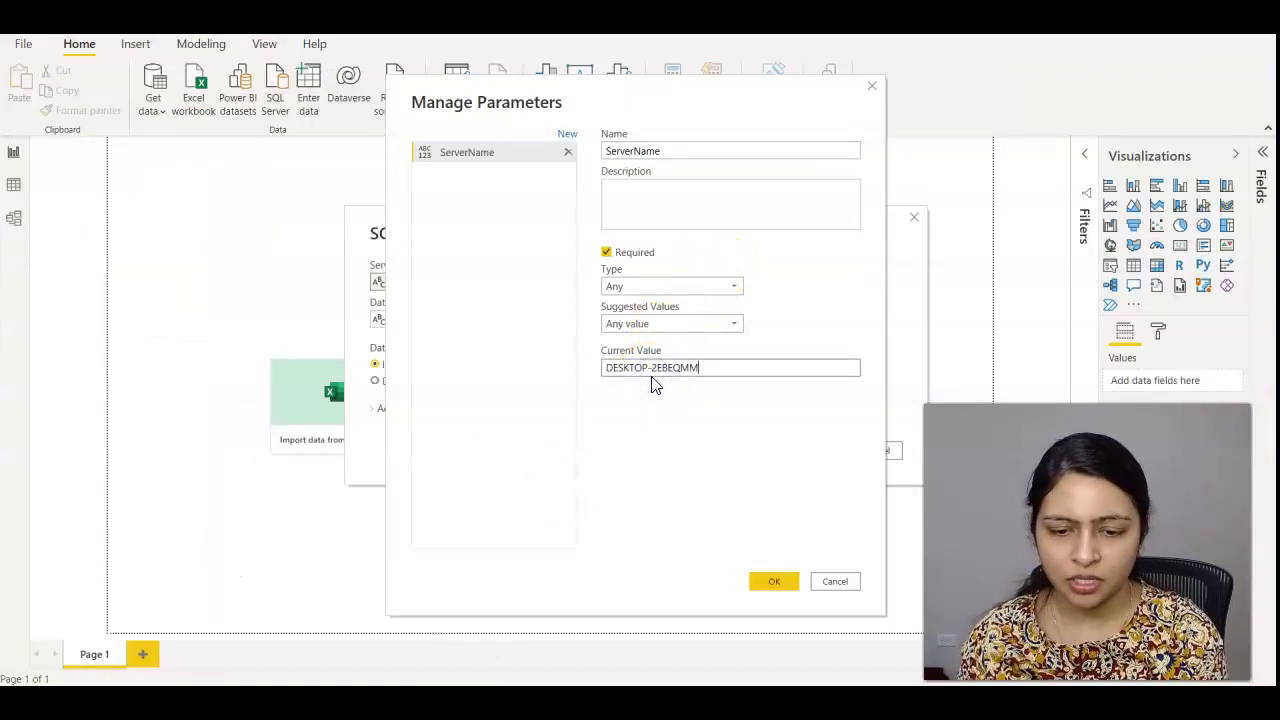
pyautogui.click(767, 582)
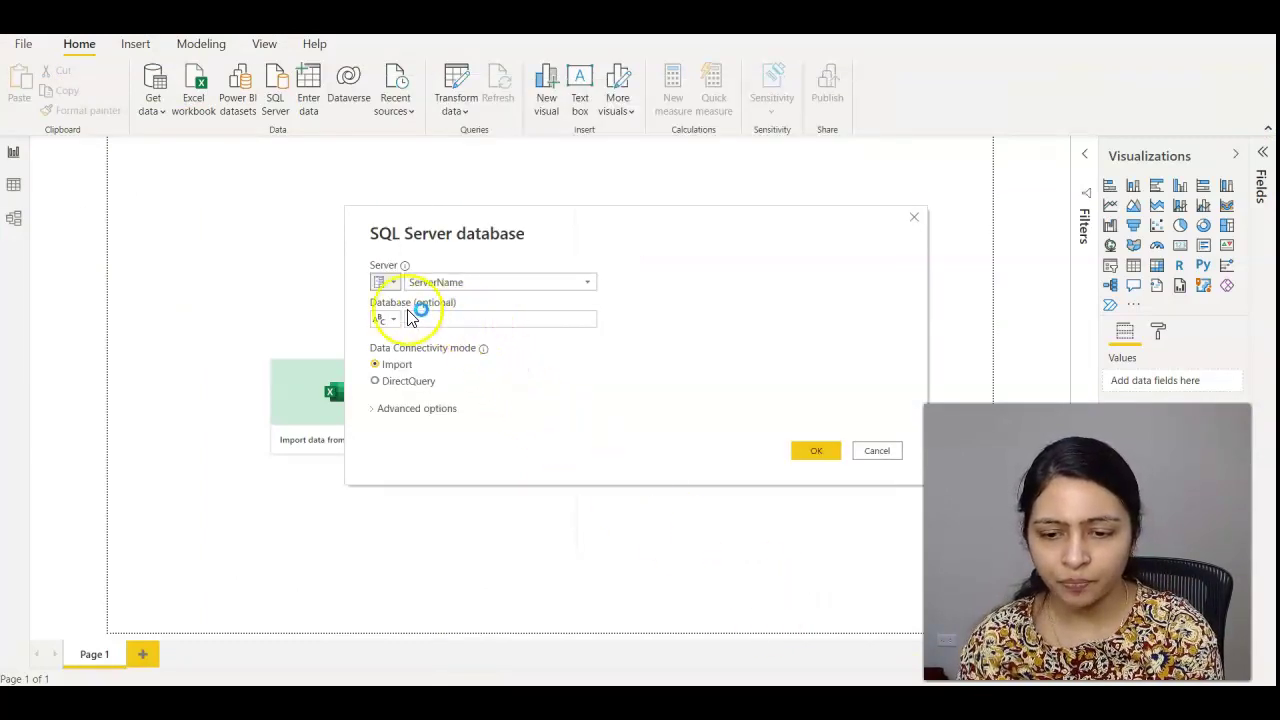
# Add a new DatabaseName parameter with current value Bikes for the Database field.
pyautogui.click(390, 322)
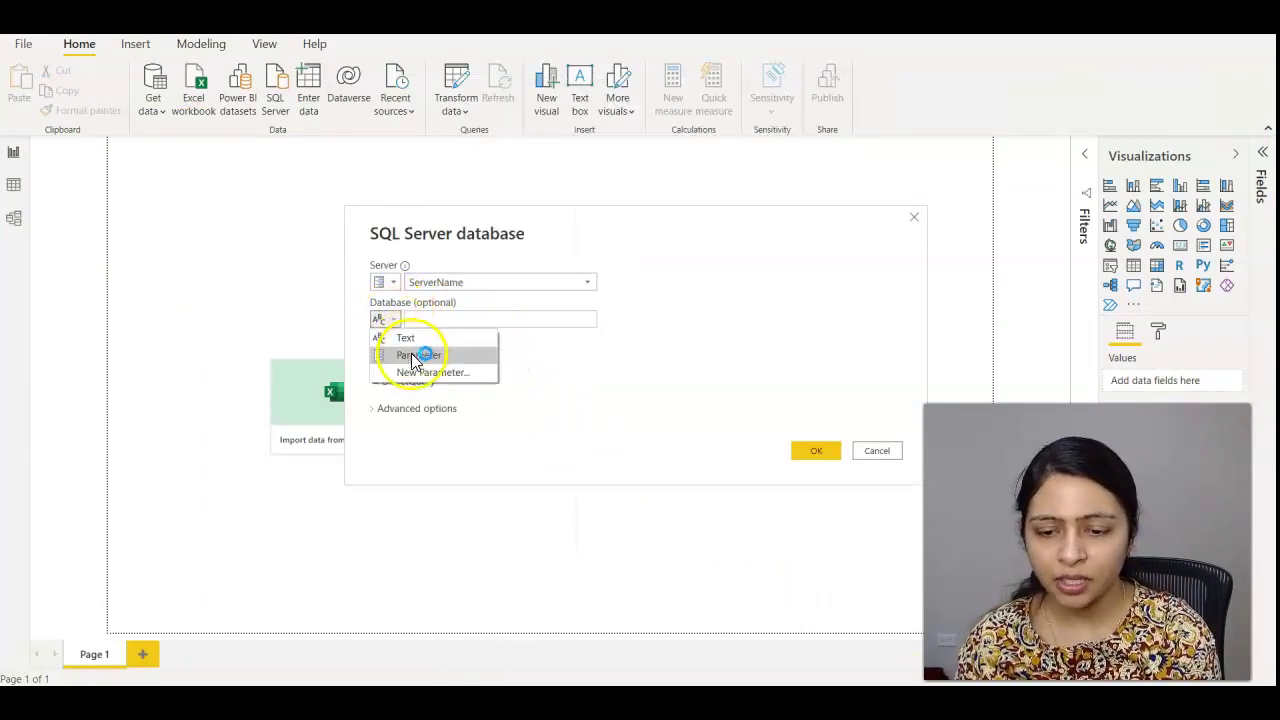
pyautogui.click(415, 375)
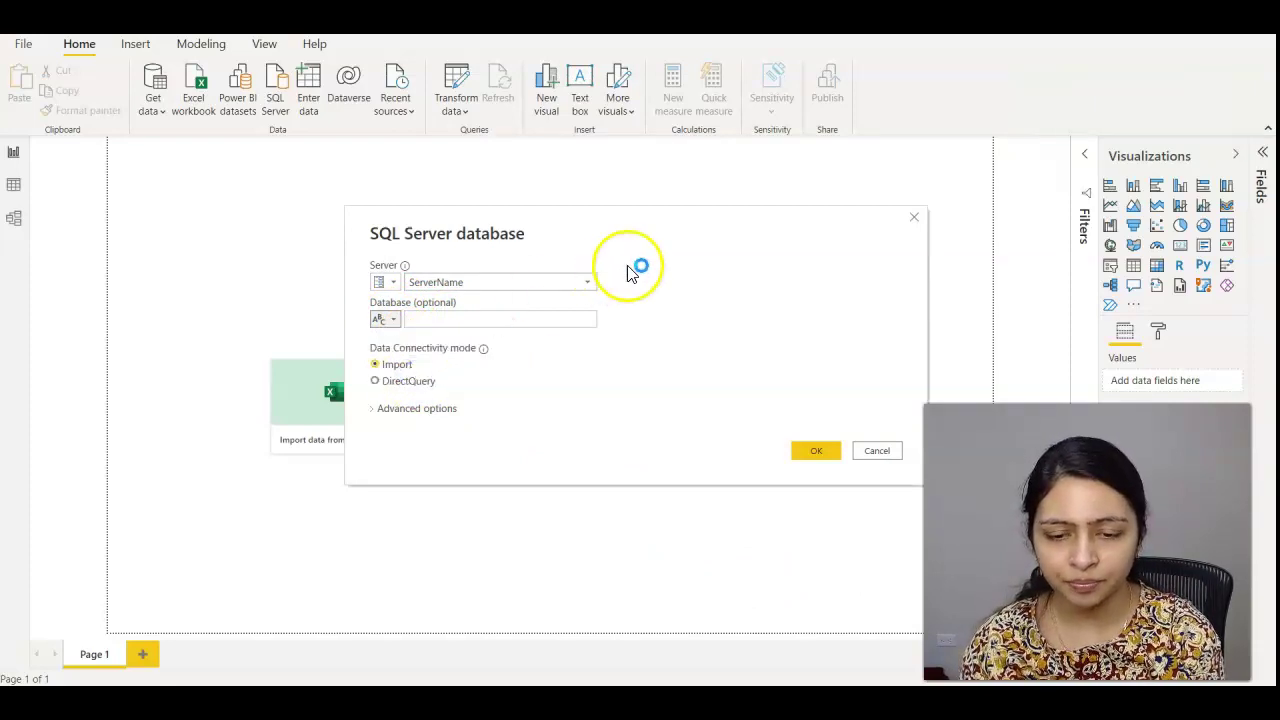
pyautogui.doubleClick(650, 151)
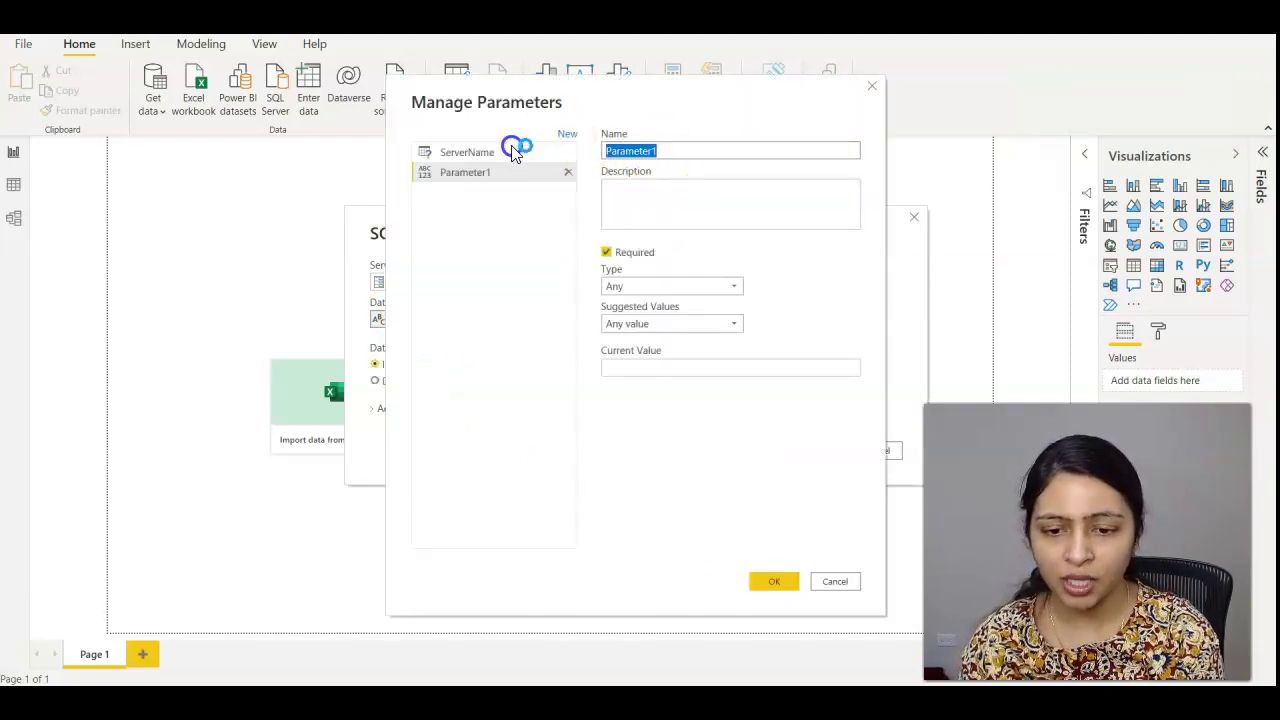
pyautogui.write('Dataa')
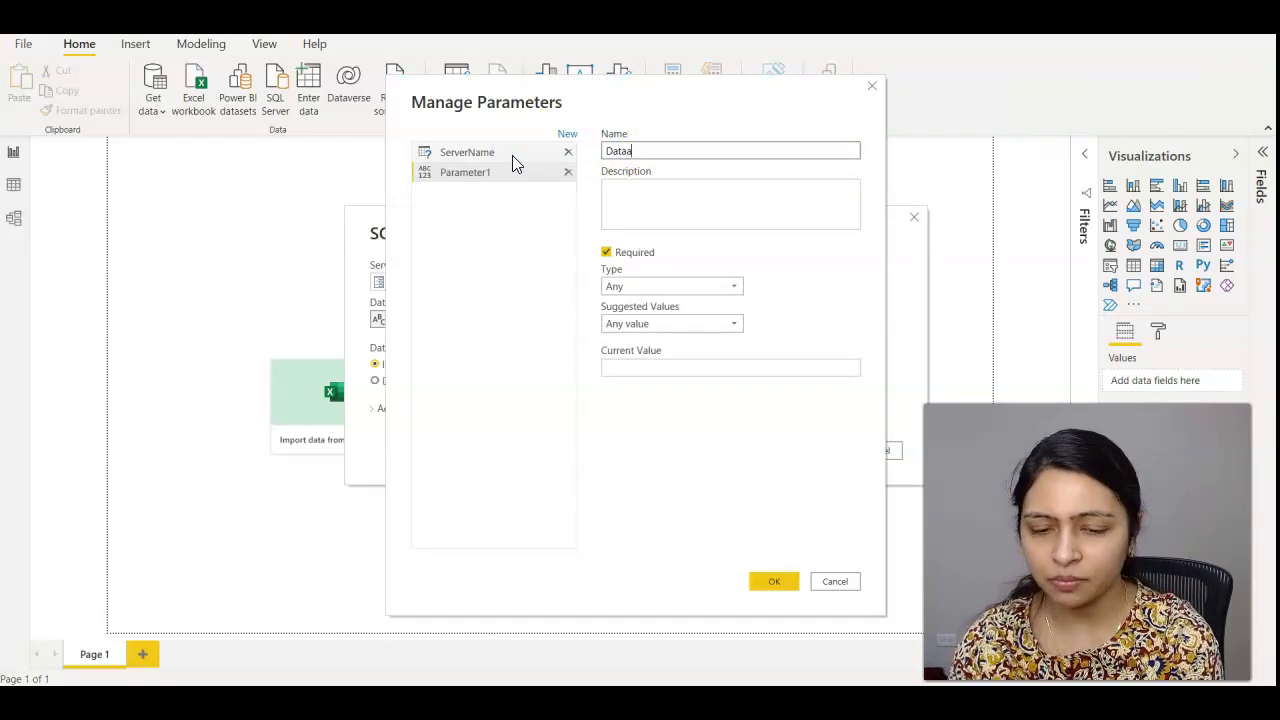
pyautogui.press('BackSpace')
pyautogui.write('base ')
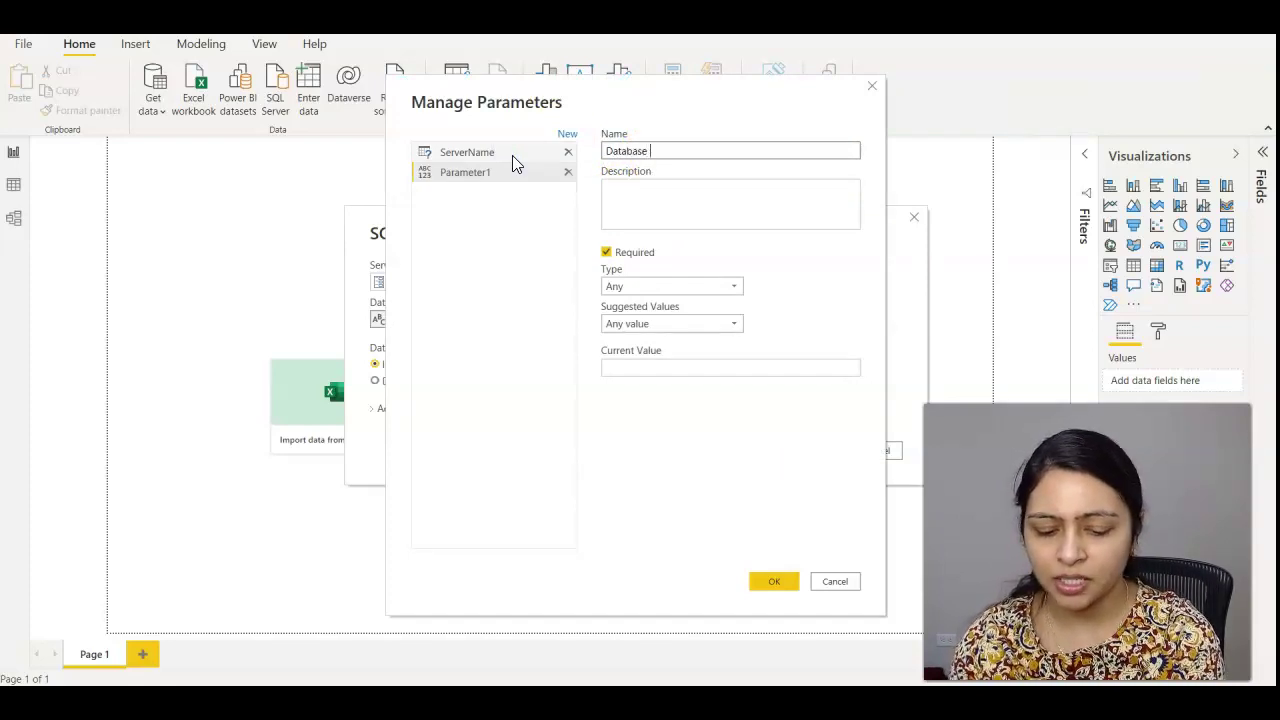
pyautogui.write('Name')
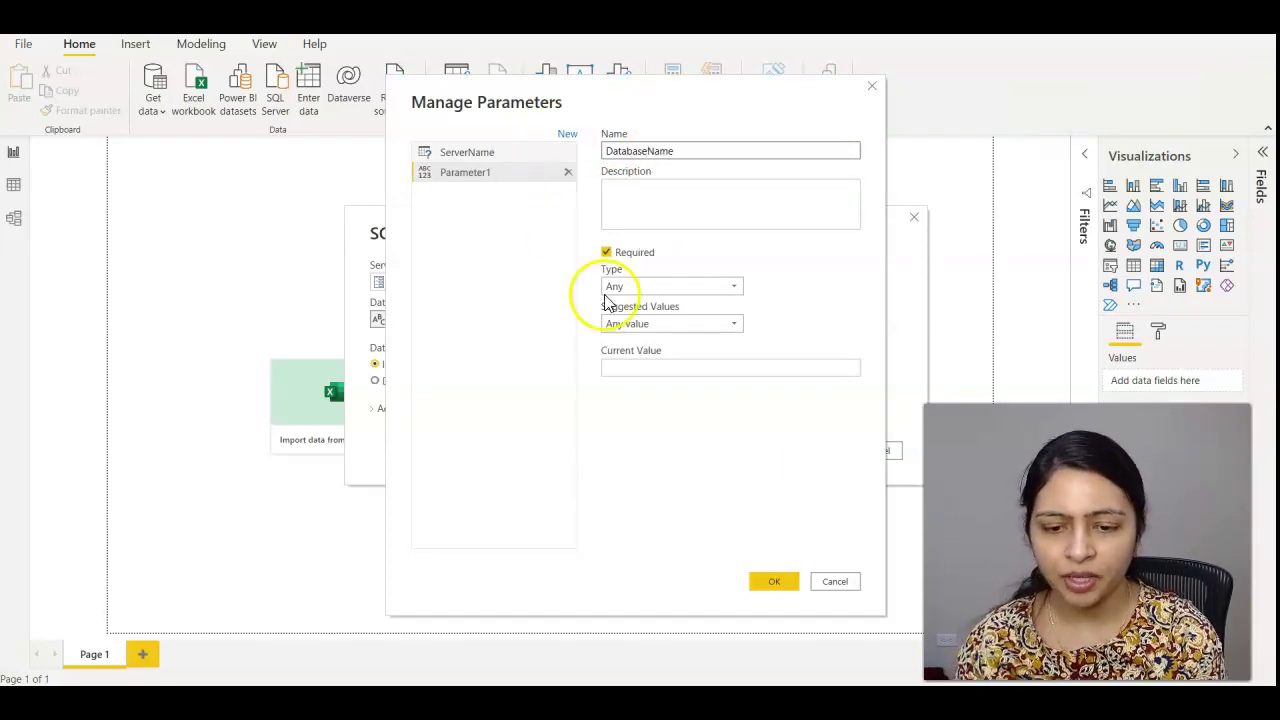
pyautogui.click(656, 371)
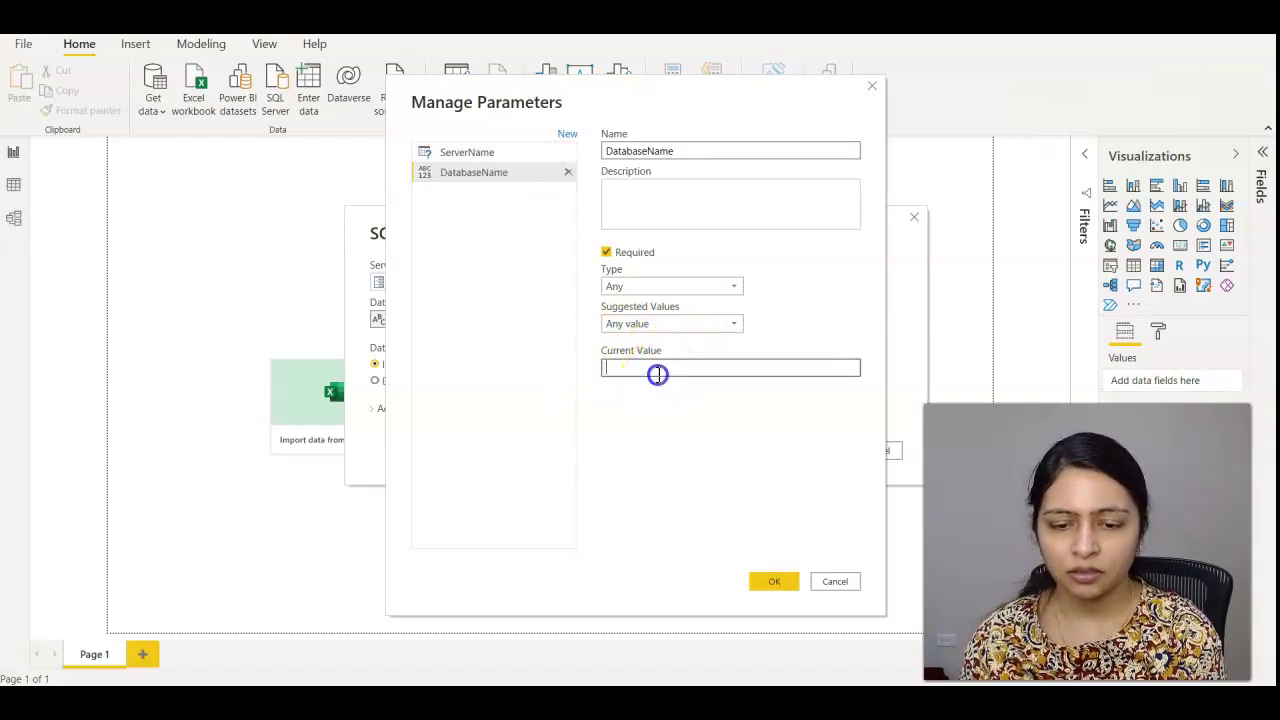
pyautogui.write('Bikes')
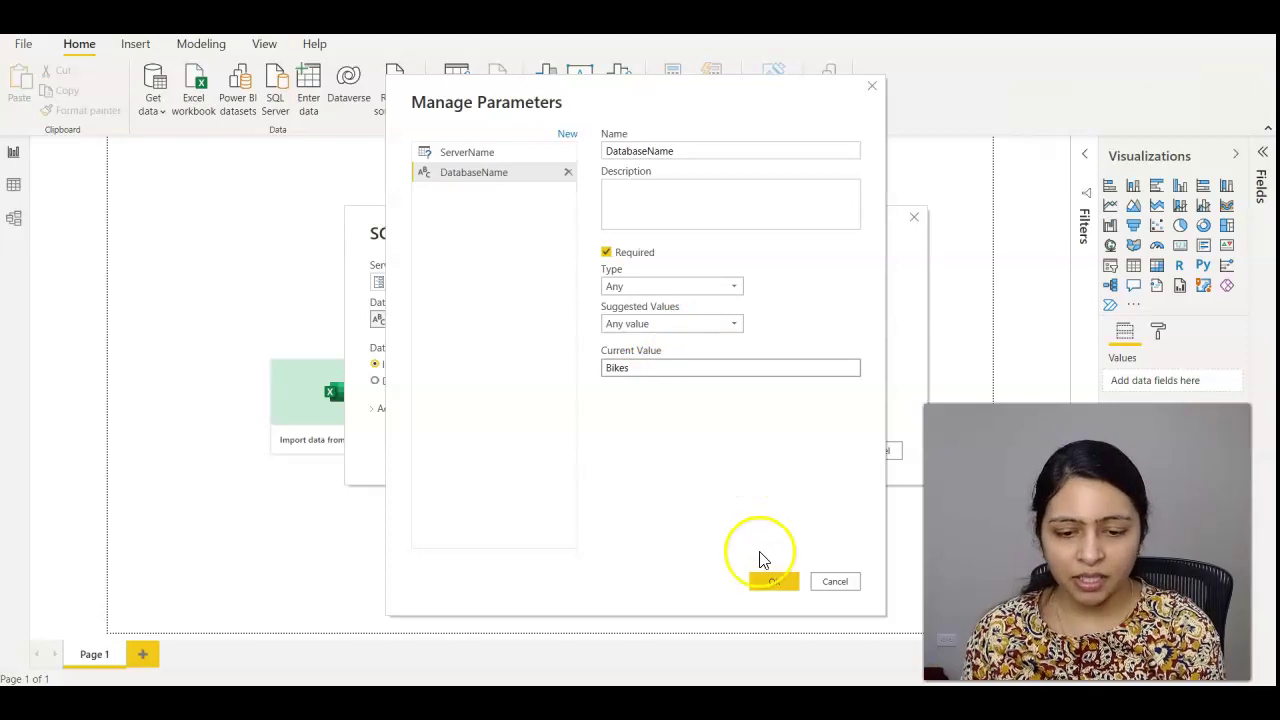
pyautogui.click(774, 583)
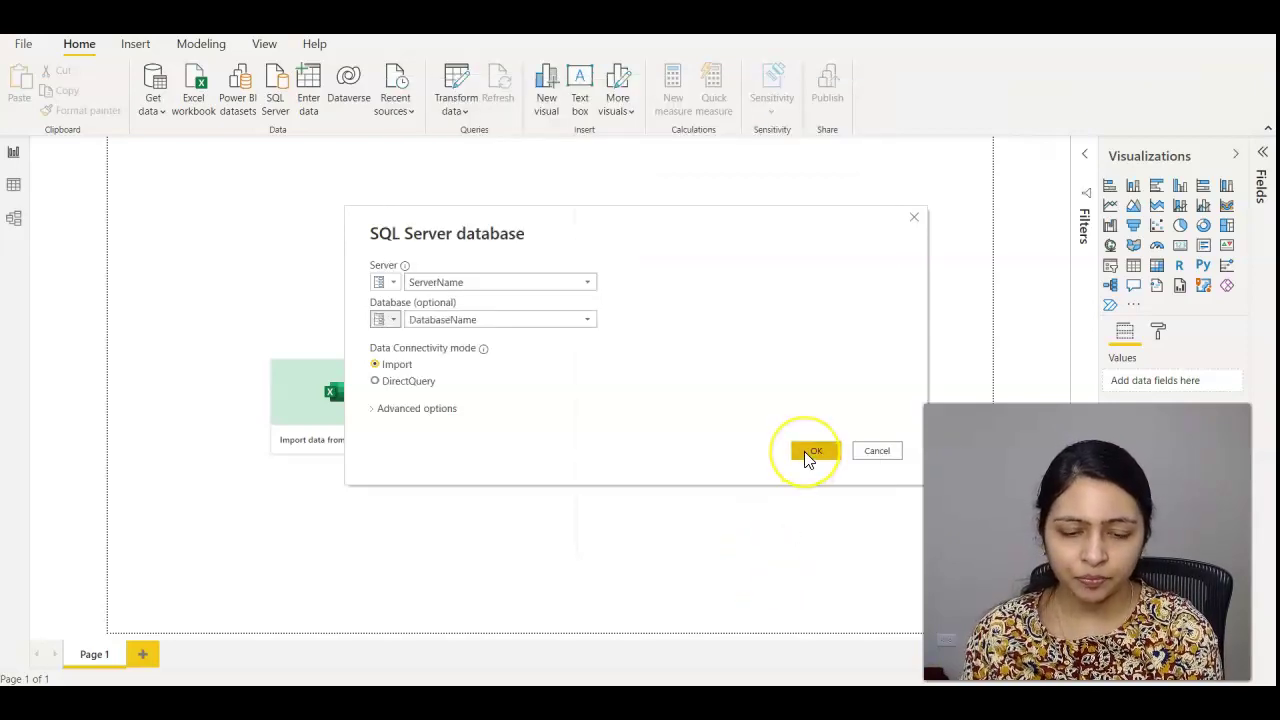
# Connect with the parameterized settings and tick production.brands in the Navigator.
pyautogui.click(808, 455)
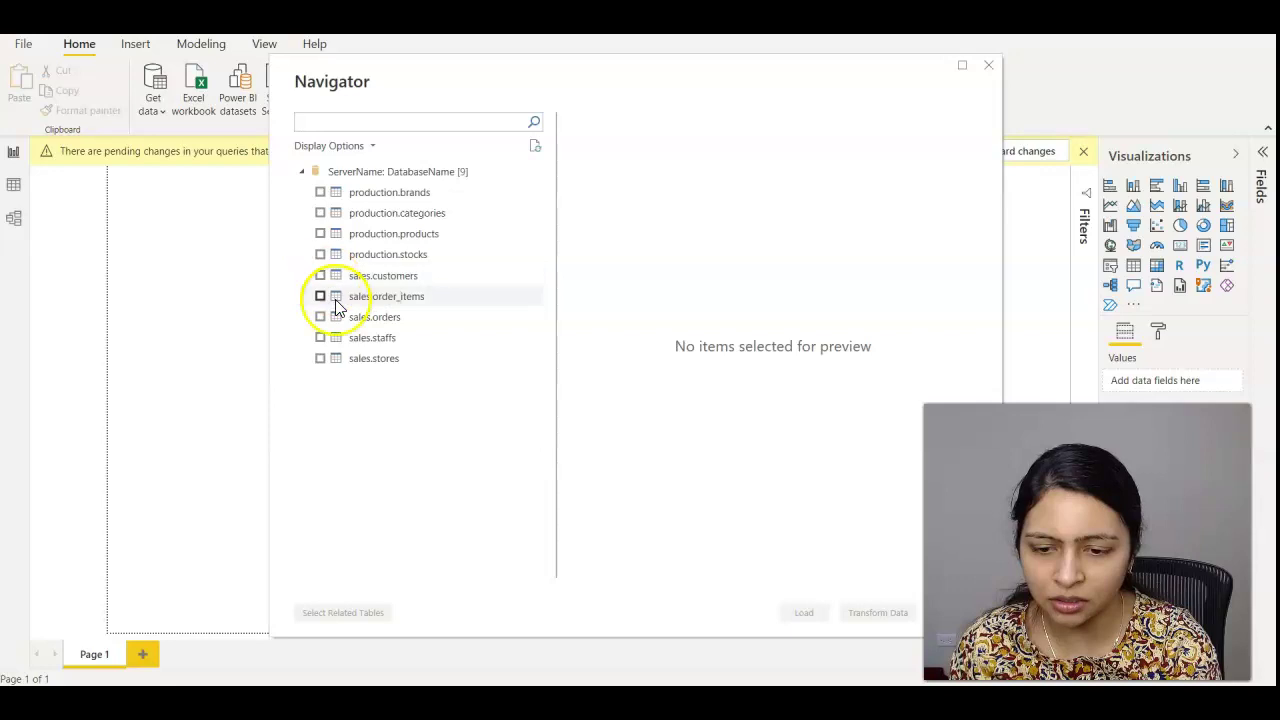
pyautogui.click(318, 195)
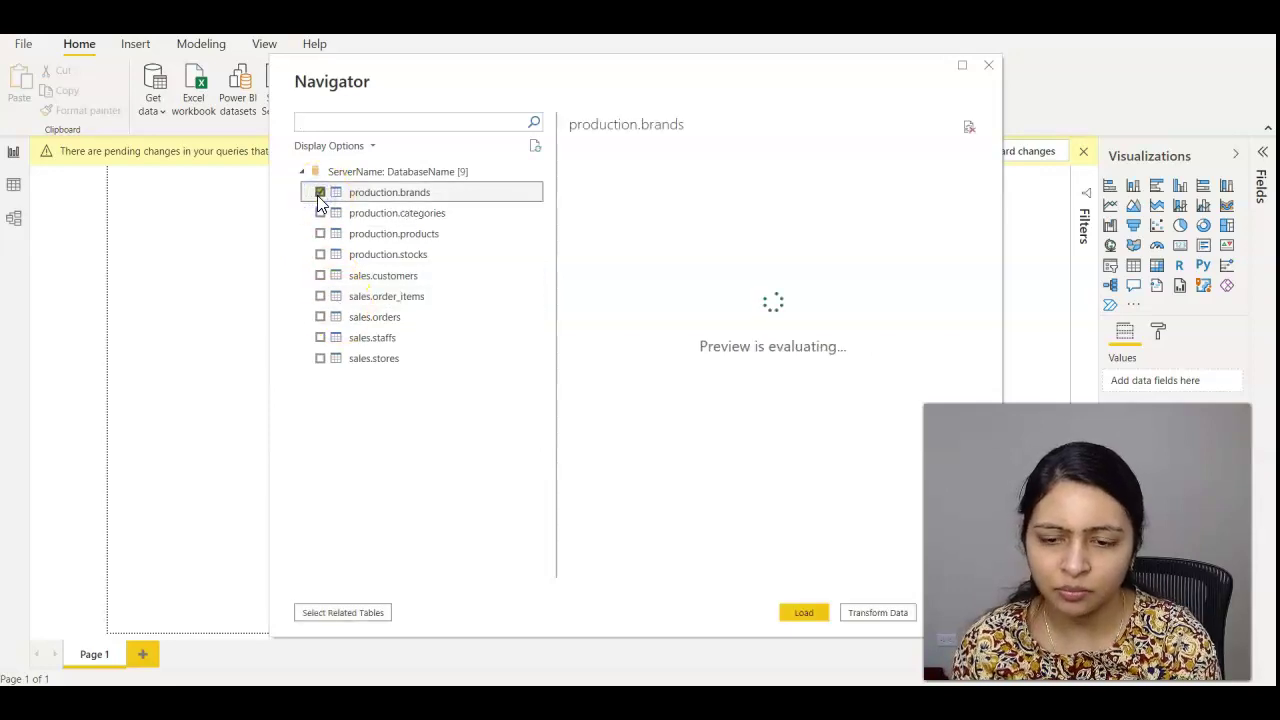
# Load production.brands, apply the pending changes, and expand it to show brand_id and brand_name.
pyautogui.click(806, 613)
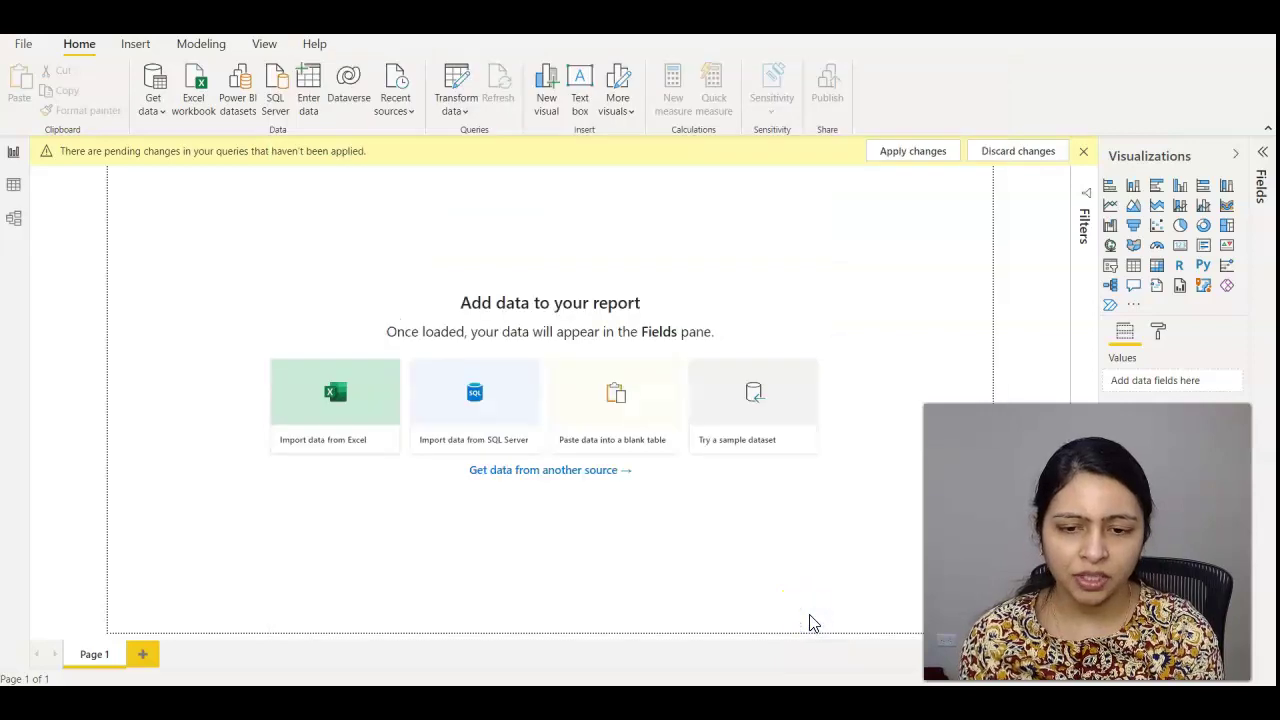
pyautogui.click(803, 153)
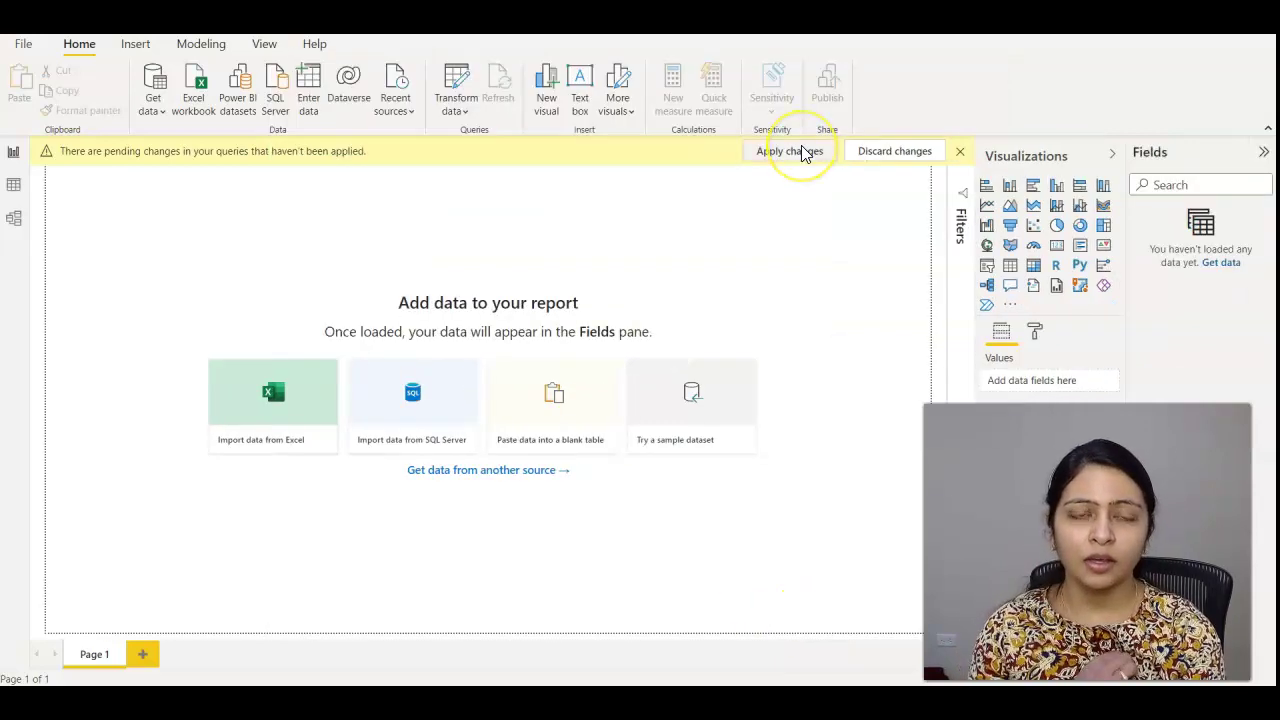
pyautogui.click(803, 153)
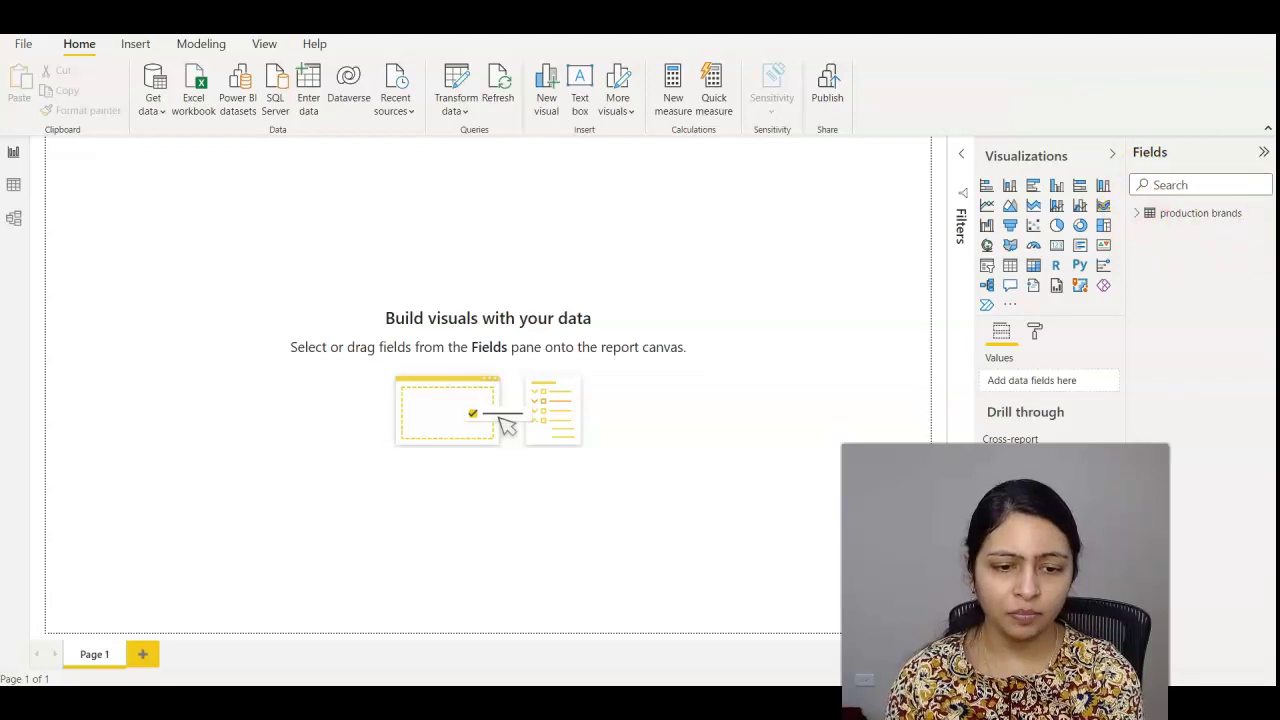
pyautogui.click(1141, 215)
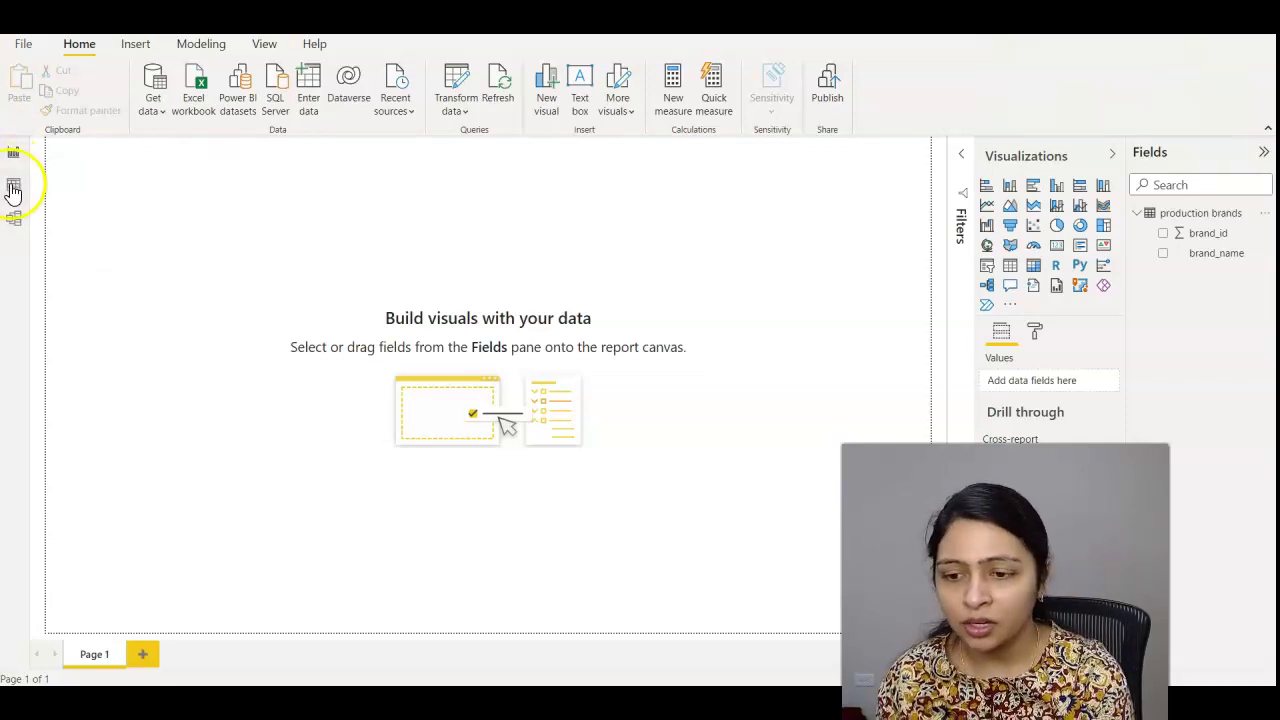
pyautogui.click(16, 152)
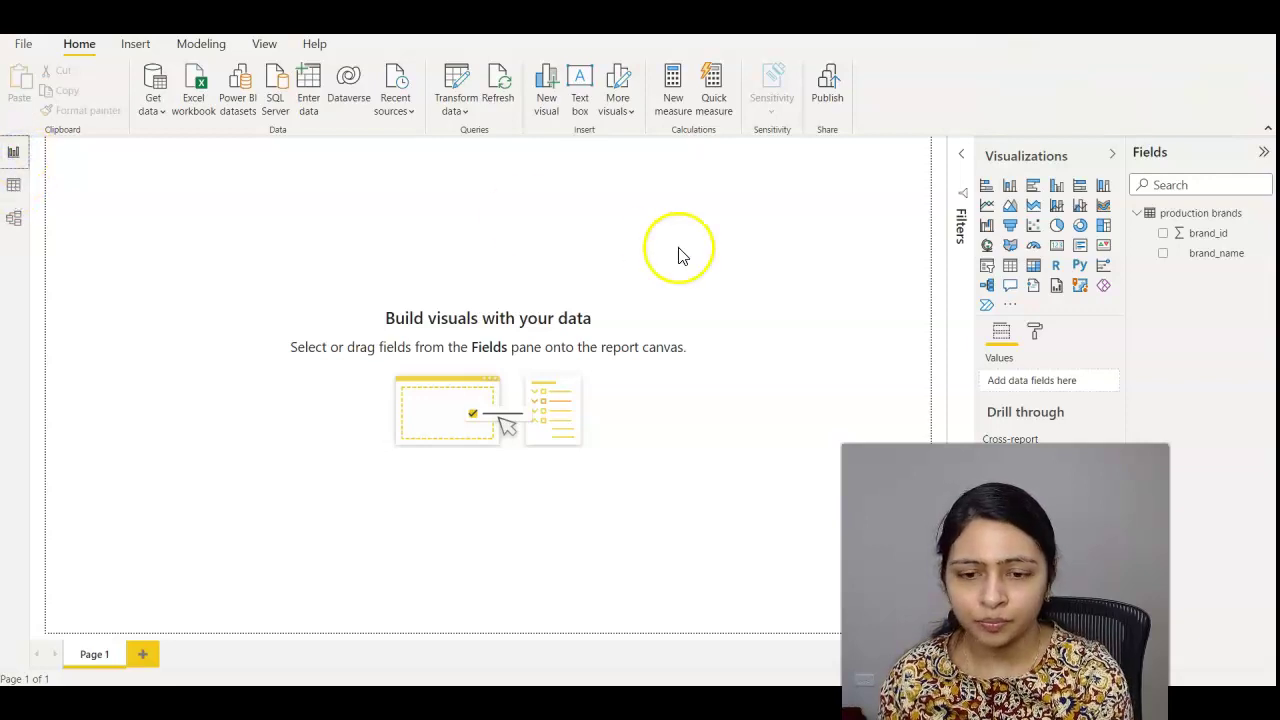
# Open the production brands query in Power Query Editor from the Fields pane.
pyautogui.rightClick(1199, 216)
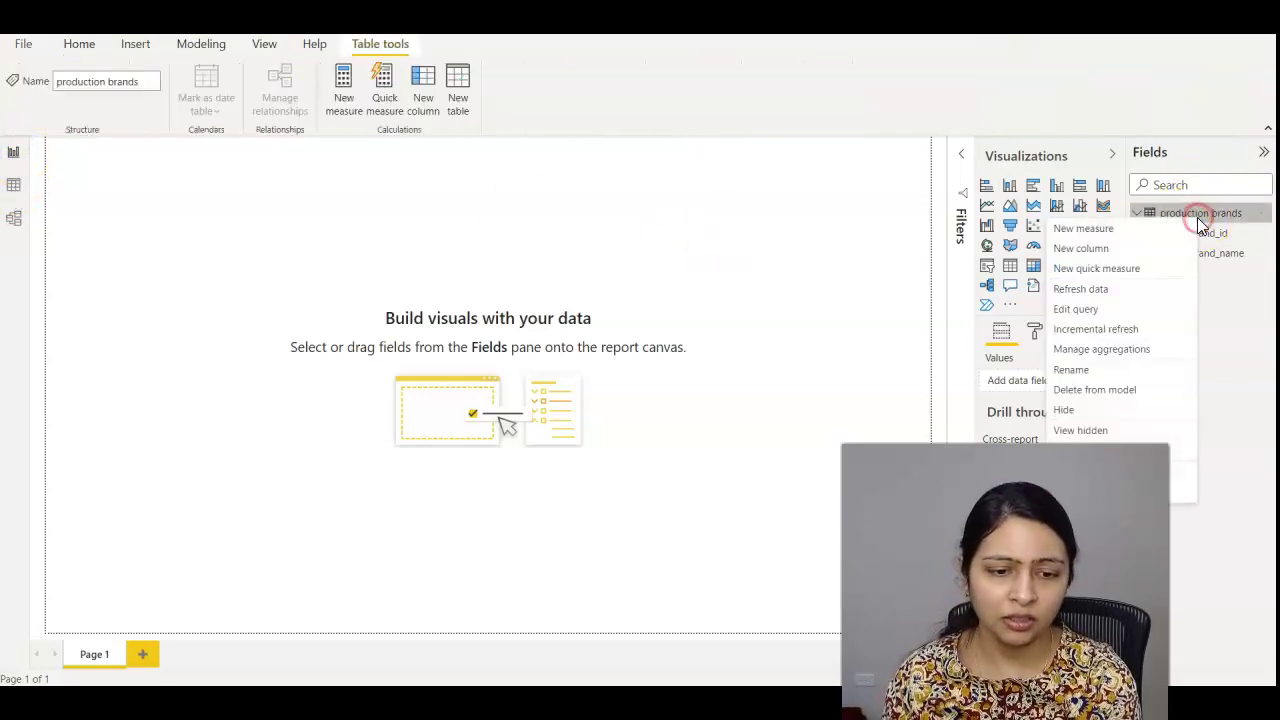
pyautogui.click(1103, 314)
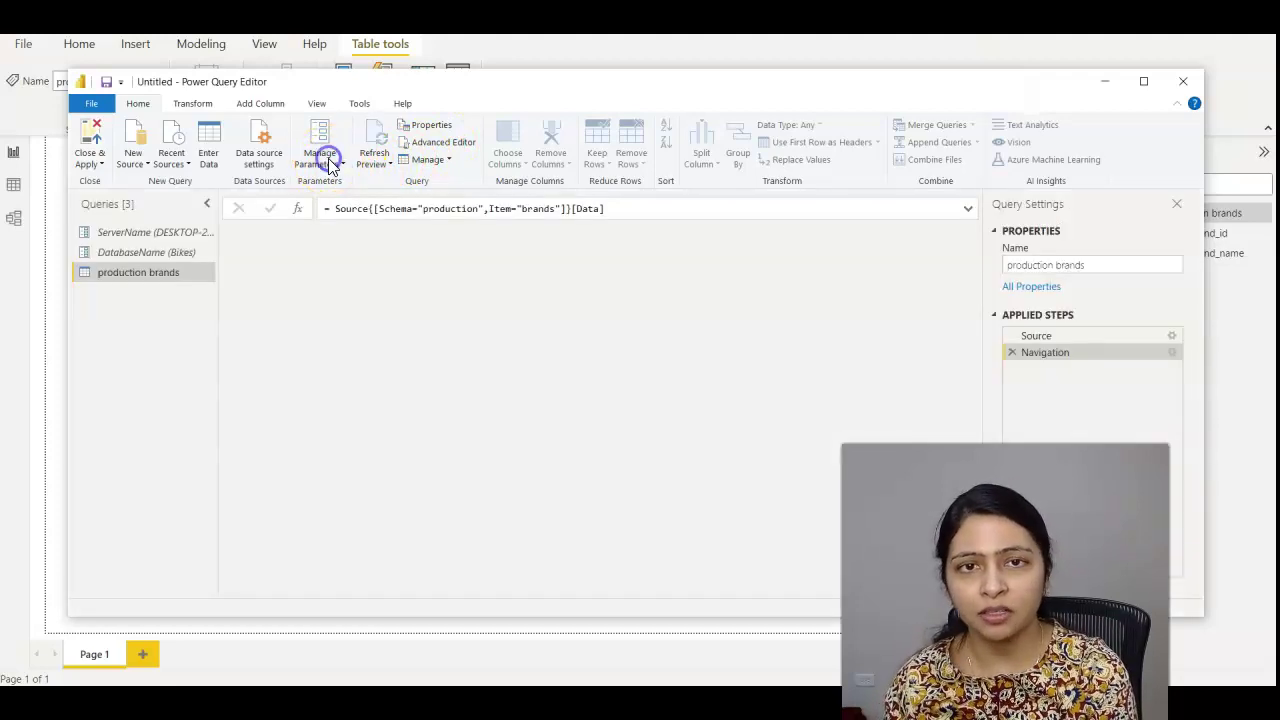
pyautogui.click(330, 163)
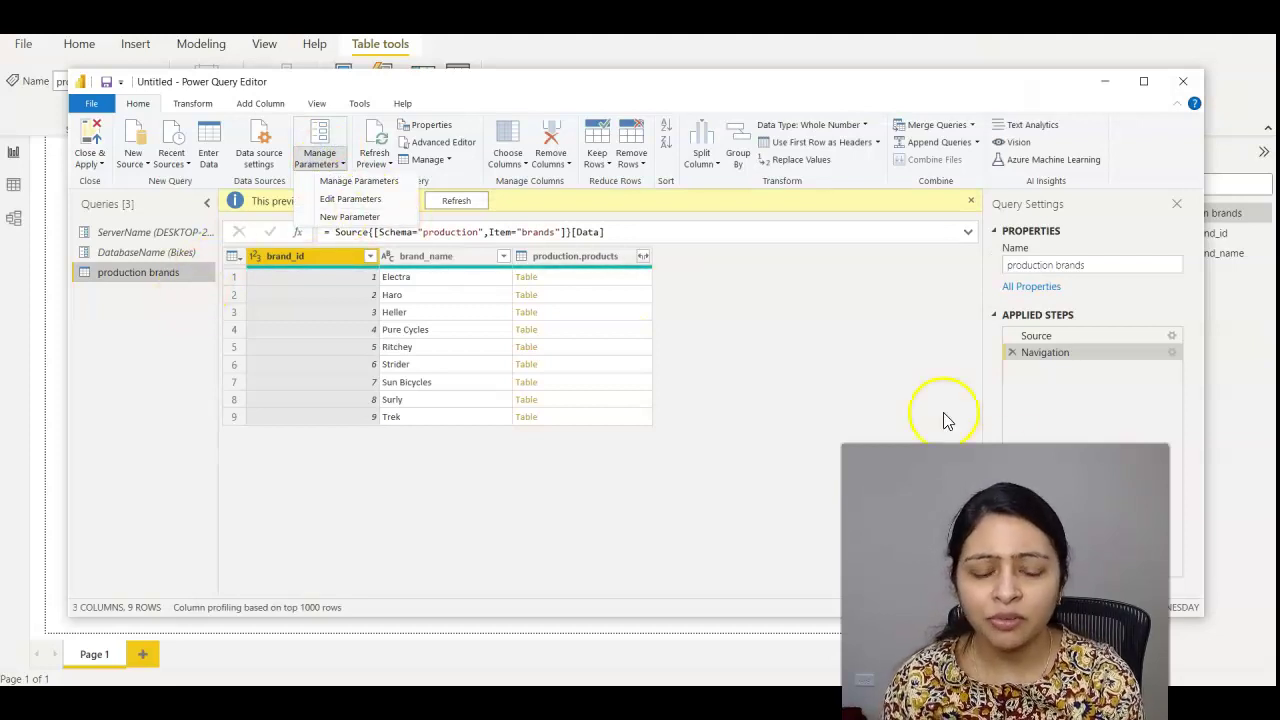
pyautogui.click(144, 272)
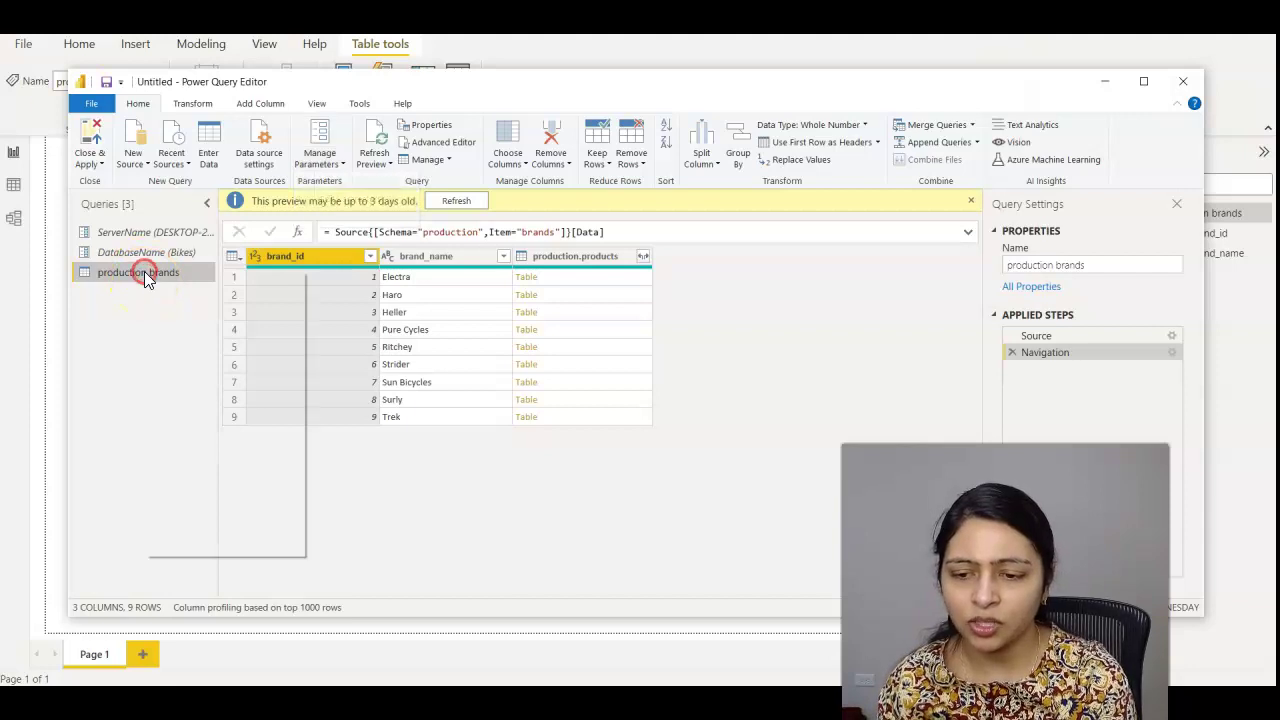
pyautogui.rightClick(144, 272)
pyautogui.click(214, 530)
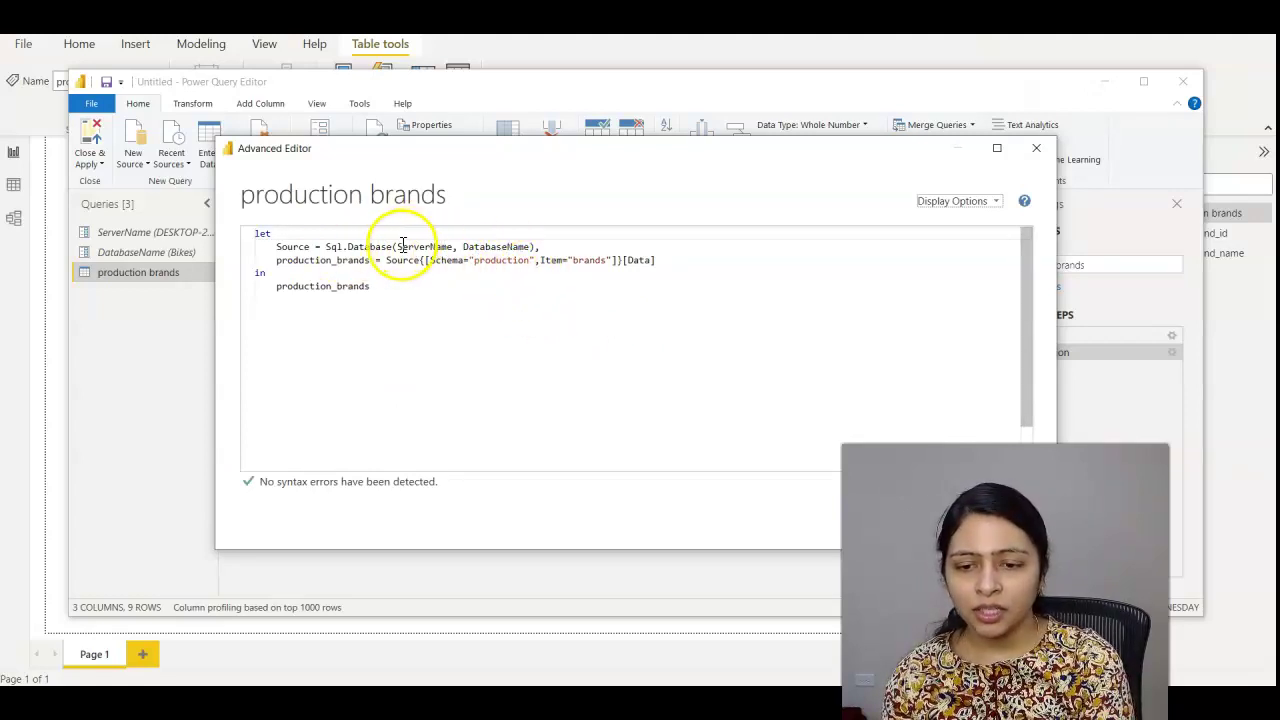
pyautogui.moveTo(397, 247); pyautogui.dragTo(530, 246)
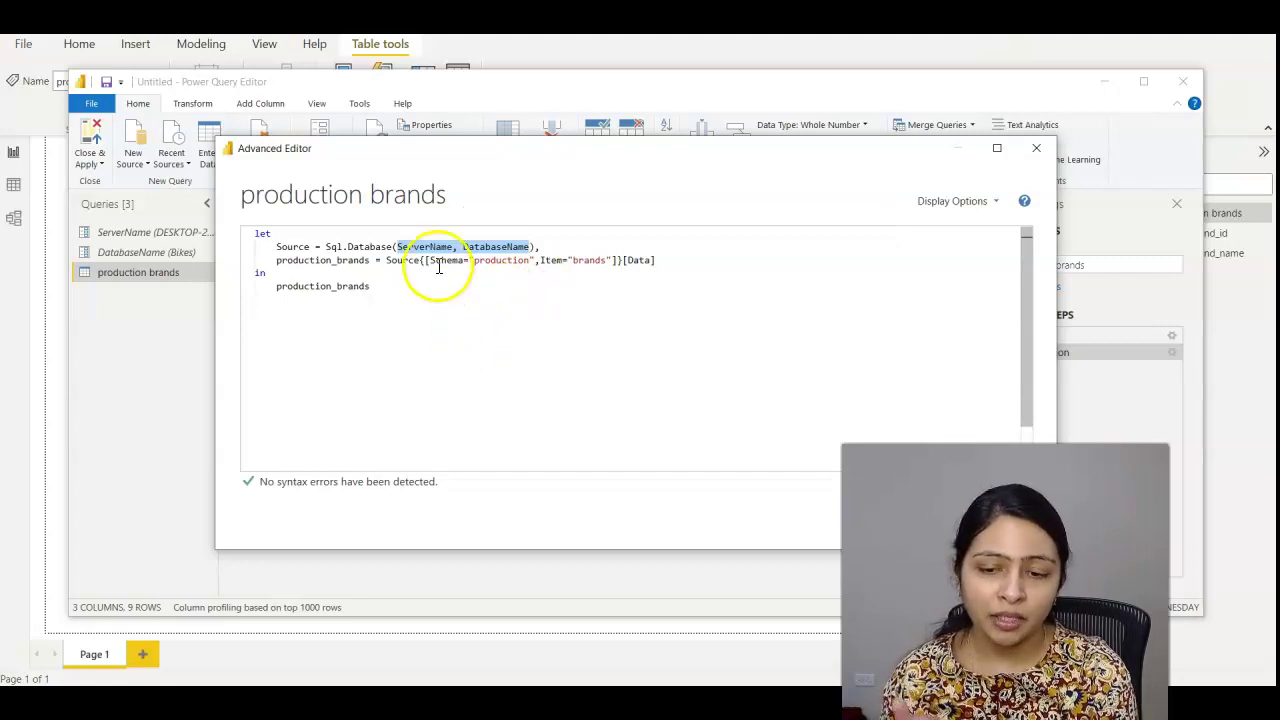
pyautogui.click(607, 346)
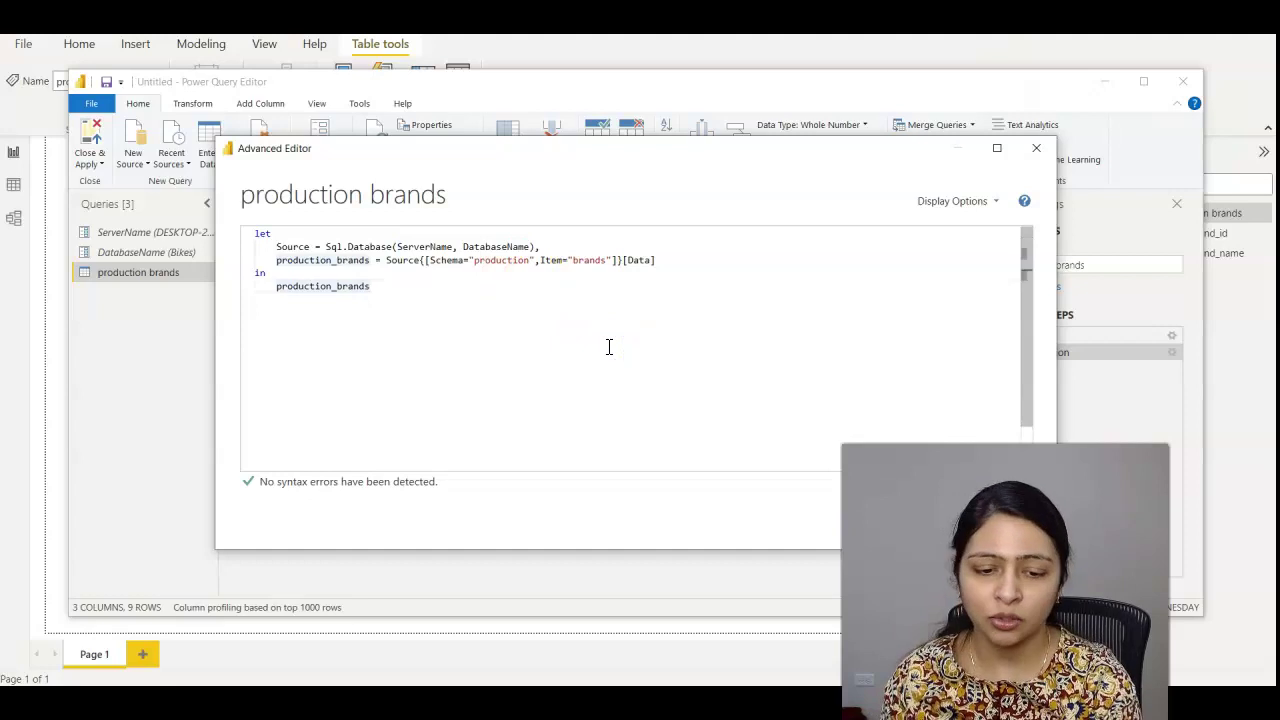
pyautogui.click(950, 521)
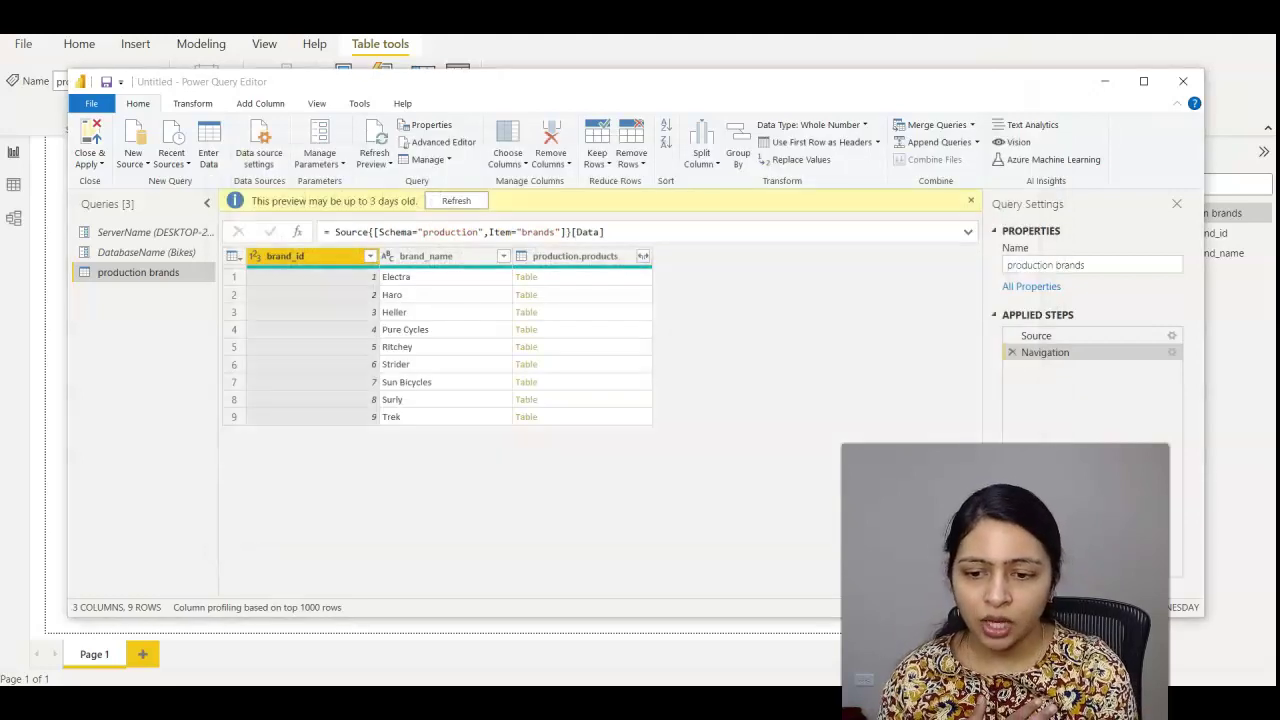
# In Edit Parameters, set DatabaseName to Bikes2 and keep ServerName unchanged.
pyautogui.click(427, 161)
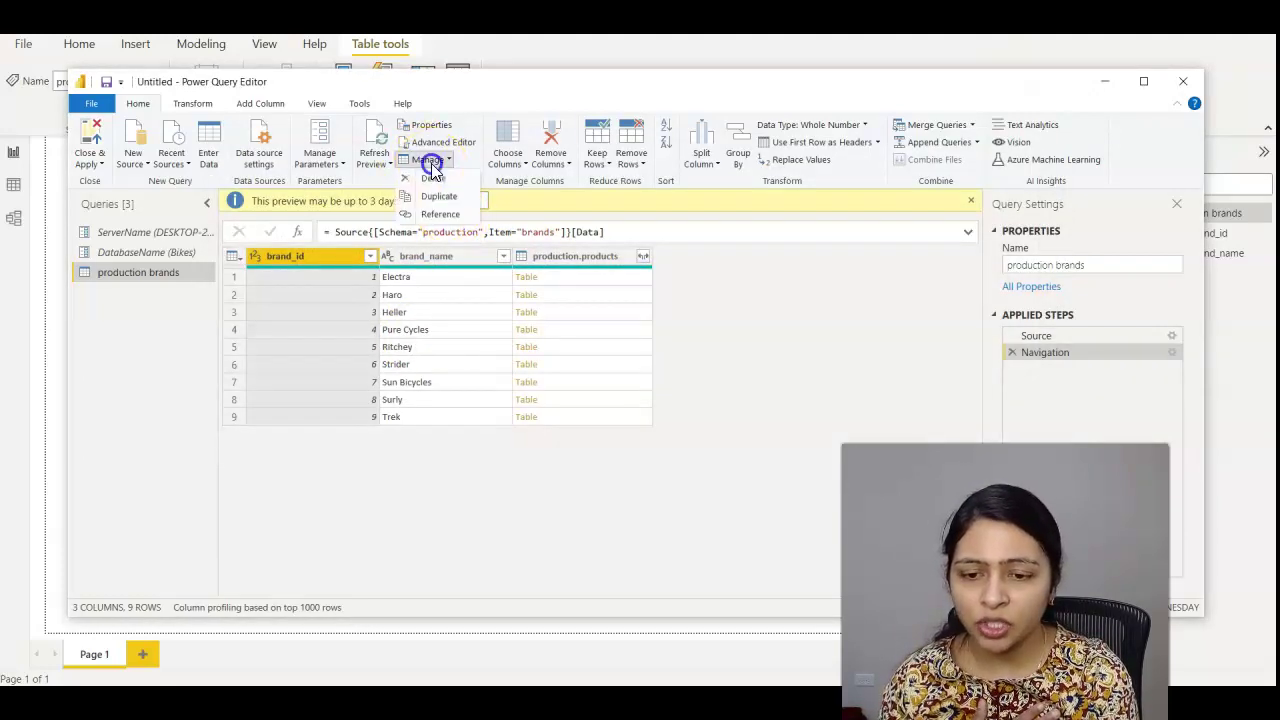
pyautogui.click(330, 163)
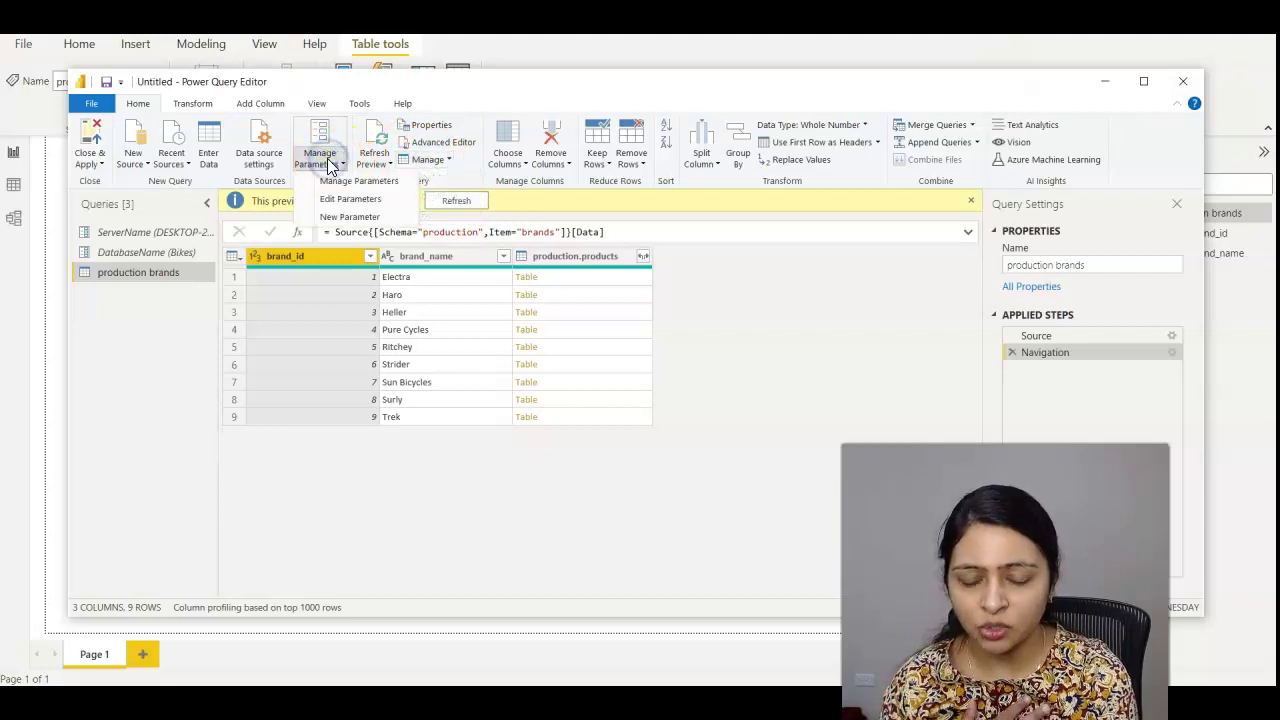
pyautogui.click(359, 199)
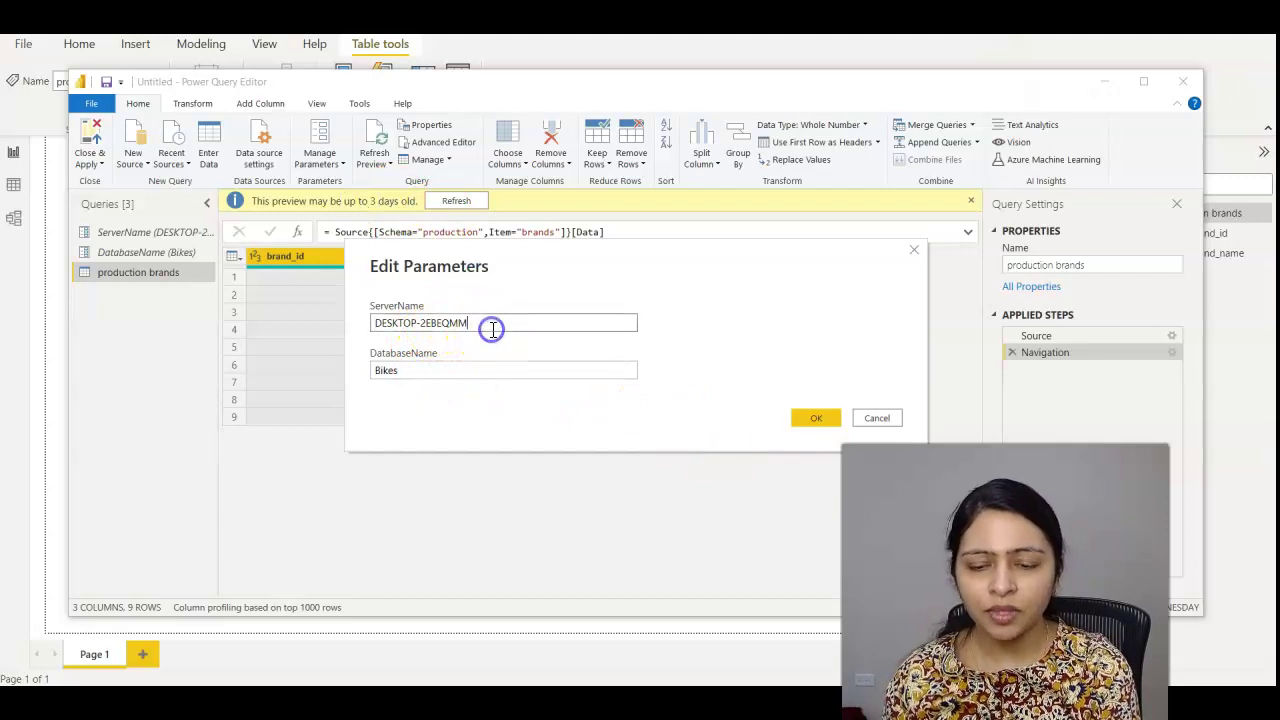
pyautogui.click(450, 324)
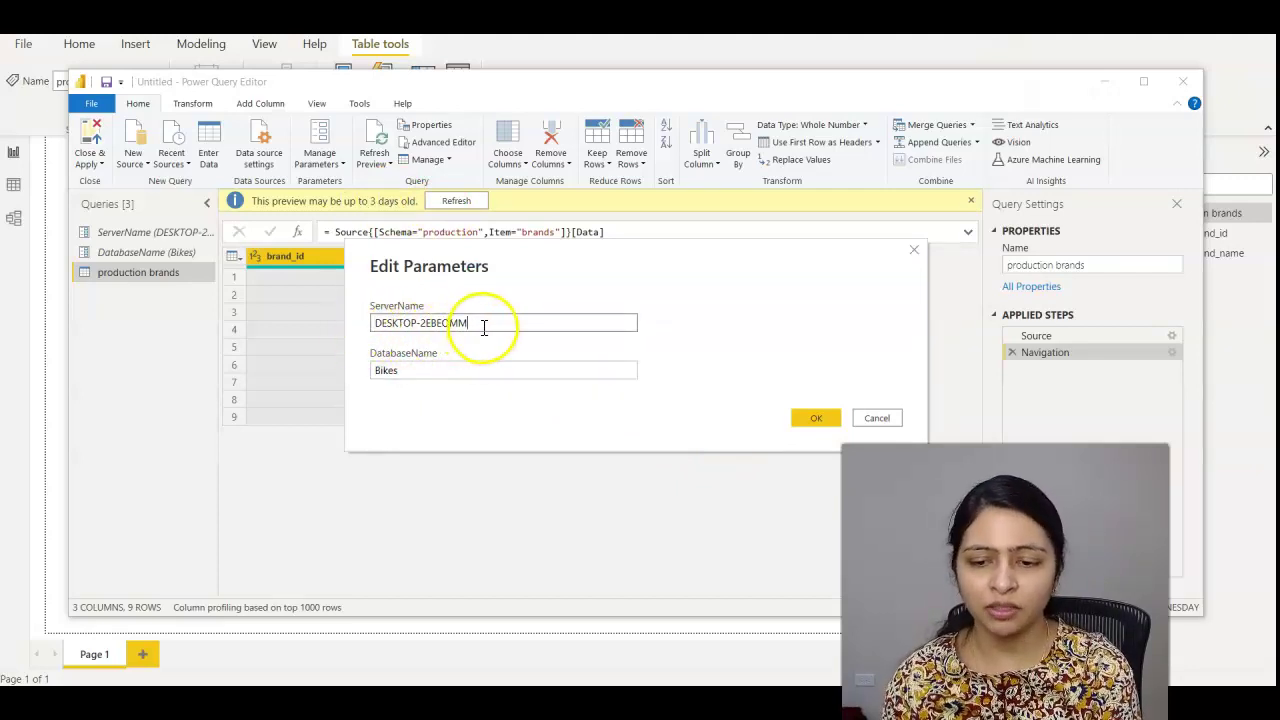
pyautogui.click(410, 370)
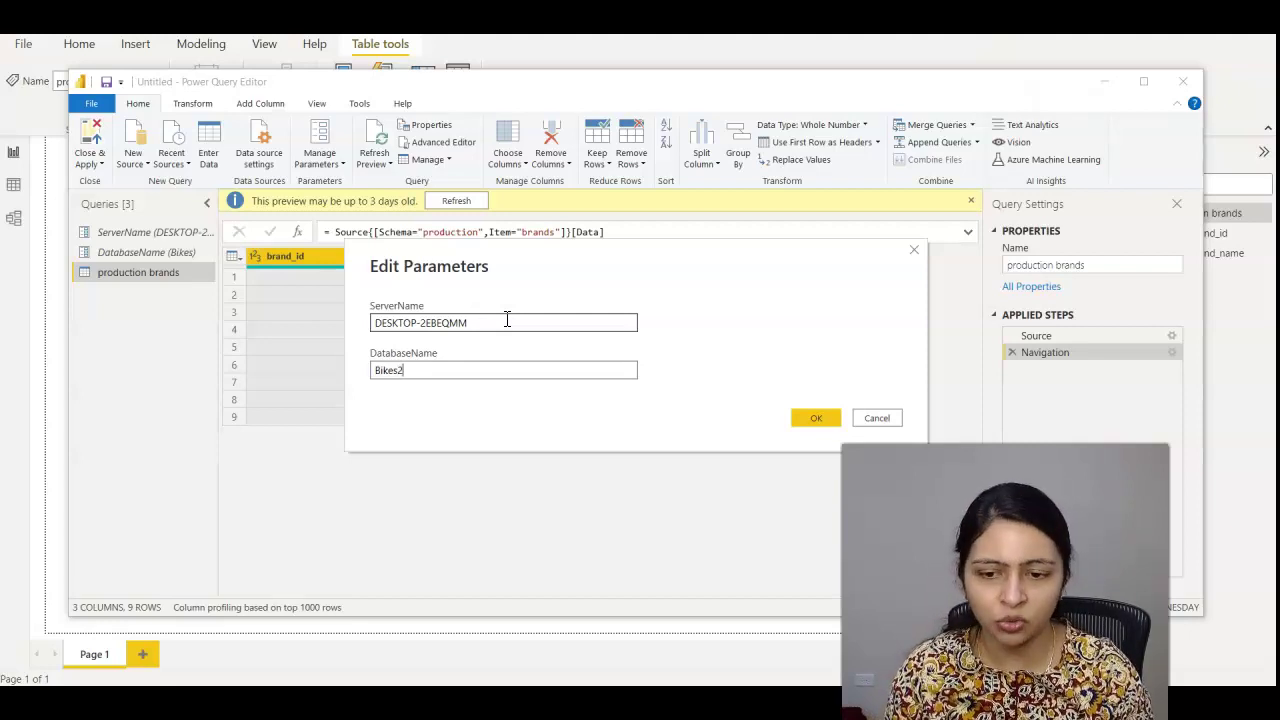
pyautogui.click(491, 323)
pyautogui.click(491, 320)
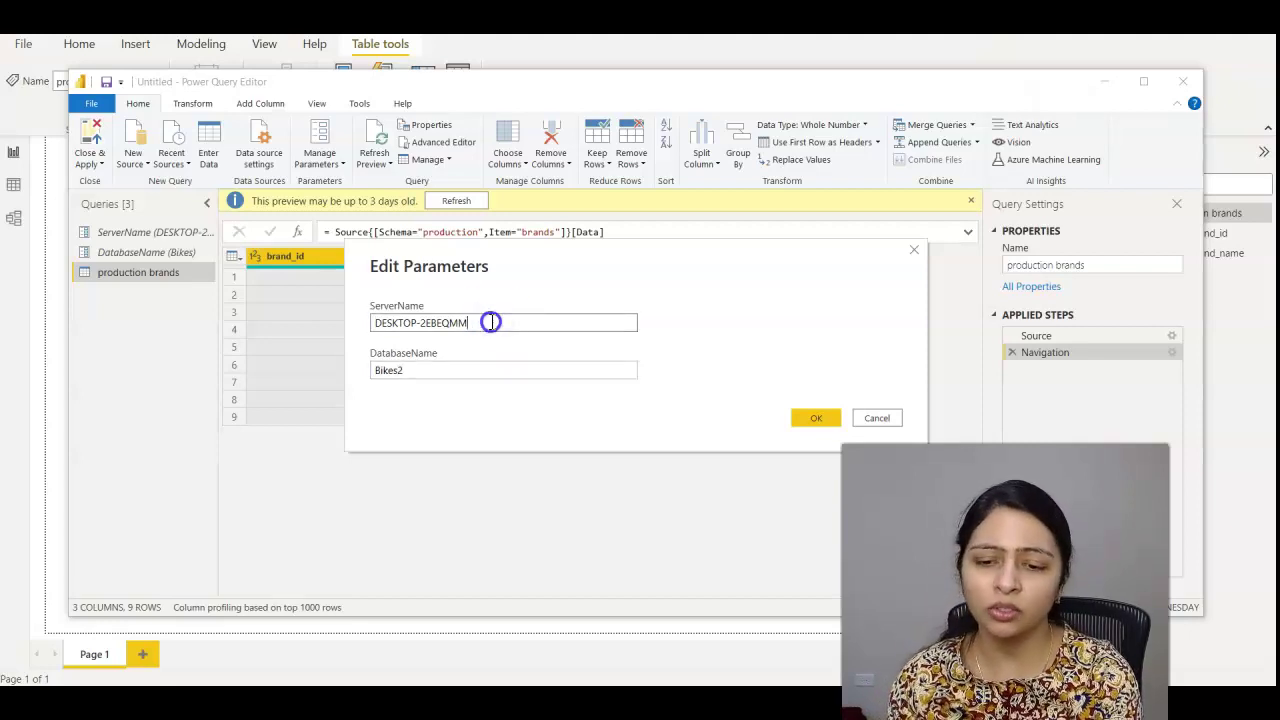
pyautogui.doubleClick(491, 323)
pyautogui.tripleClick(491, 323)
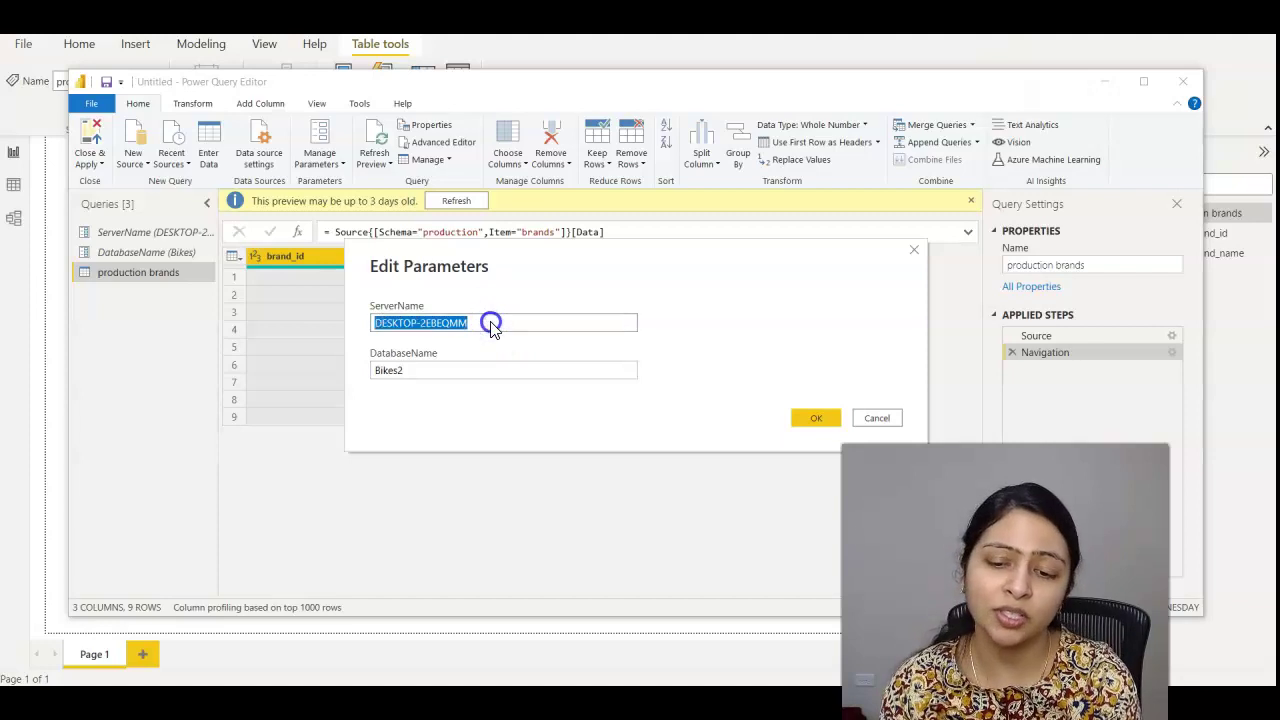
pyautogui.click(432, 383)
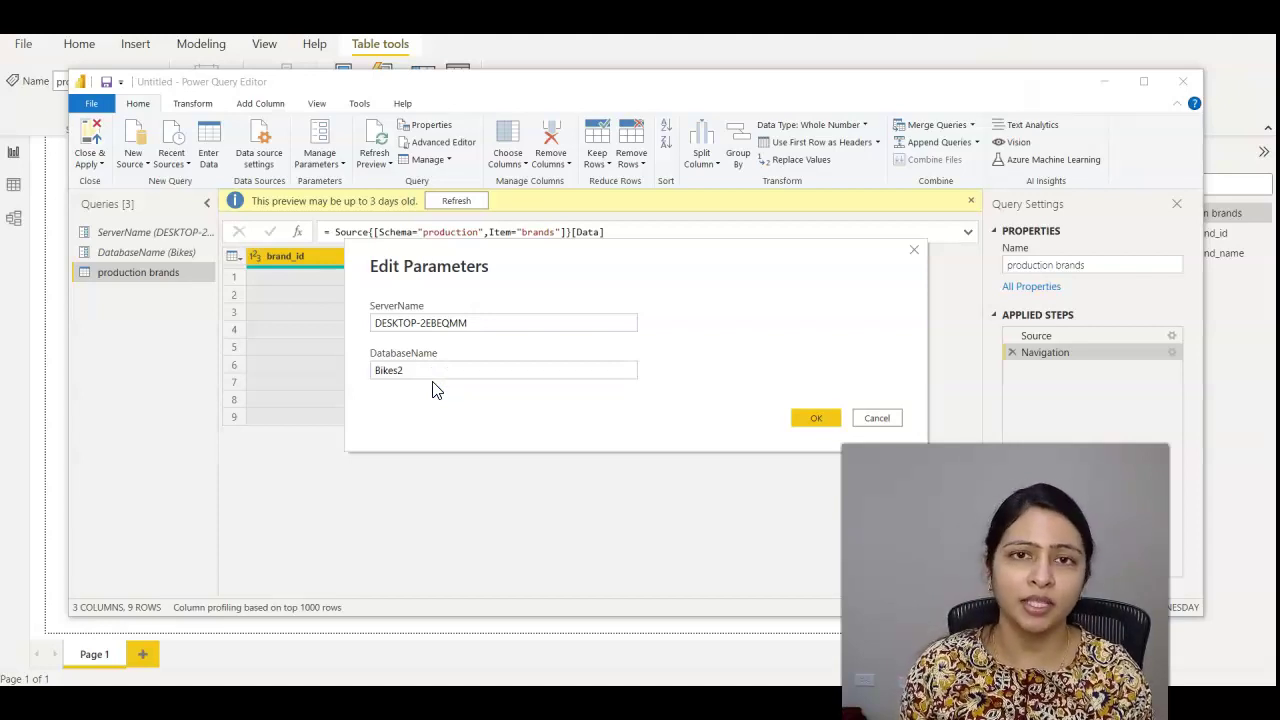
# Confirm the Edit Parameters dialog with DatabaseName set to Bikes2.
pyautogui.click(423, 372)
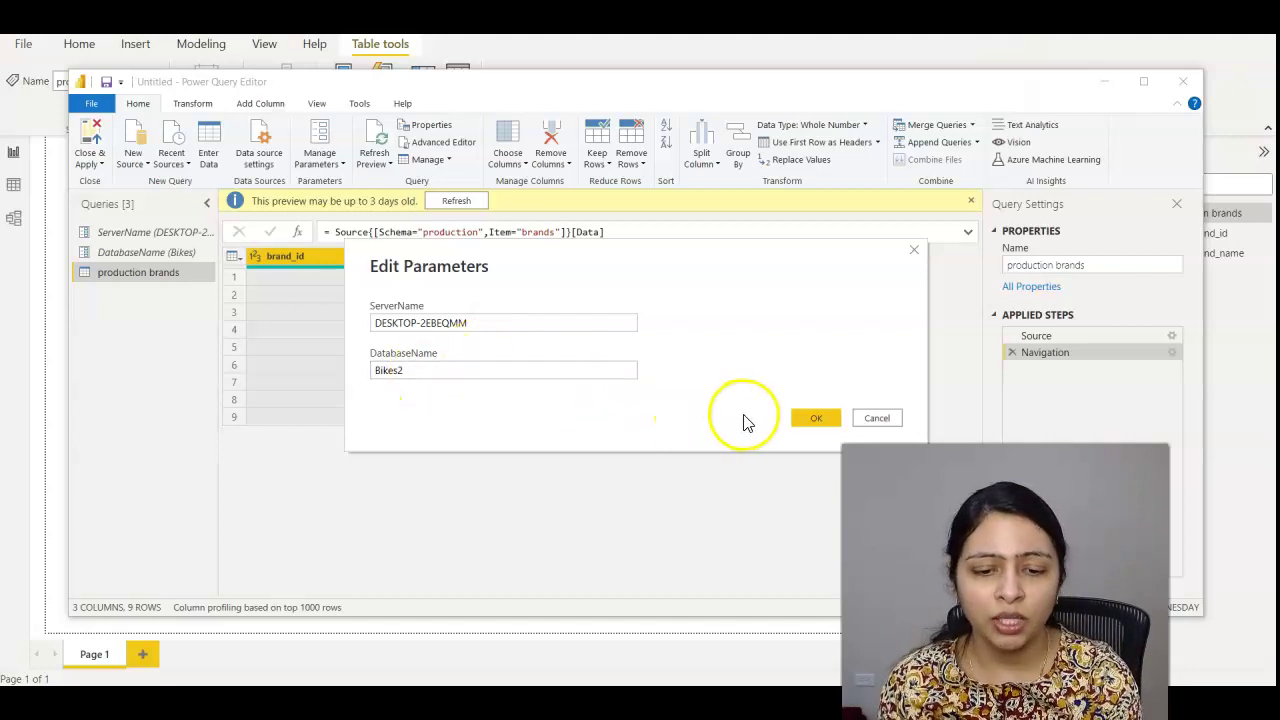